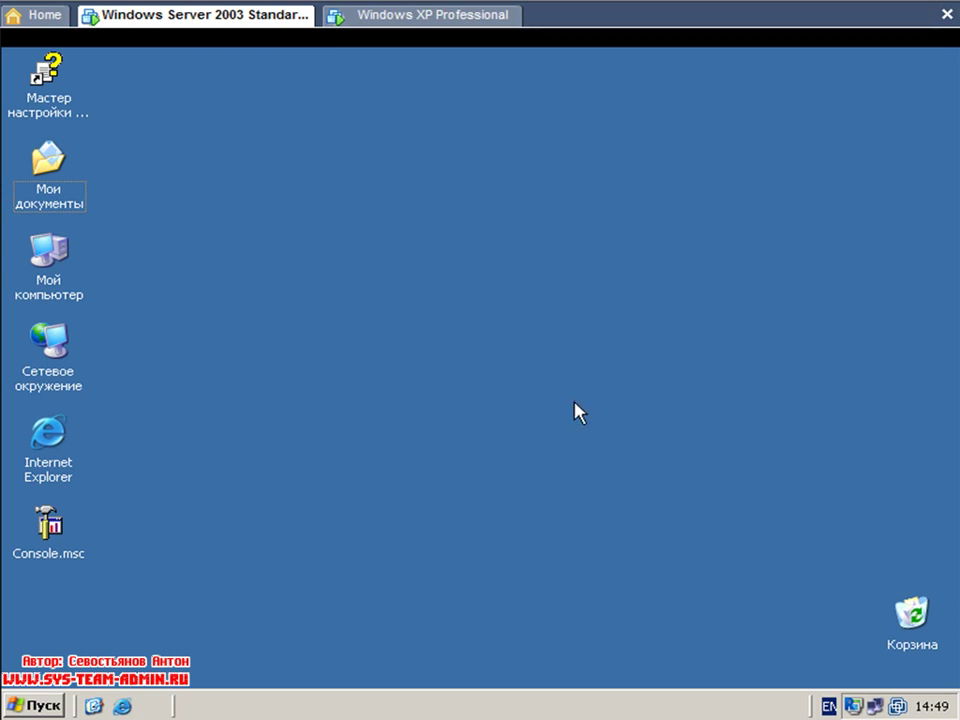
# Open the Radmin Server settings, switch the security system from Windows NT to Radmin, and open its access rights.
pyautogui.click(45, 704)
pyautogui.moveTo(158, 557)
pyautogui.moveTo(231, 491)
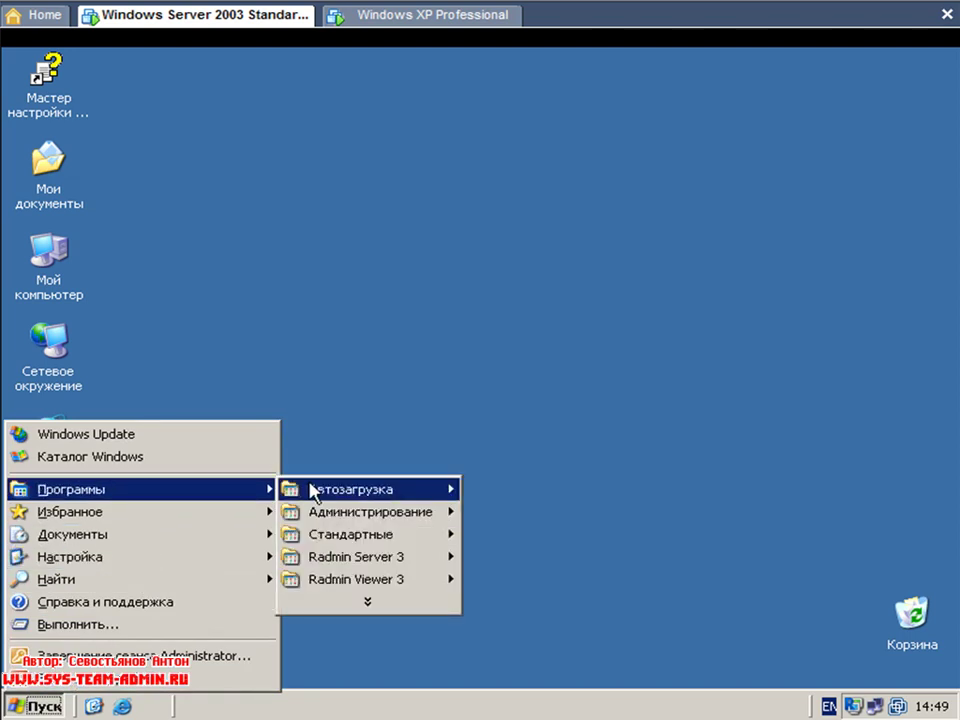
pyautogui.moveTo(421, 561)
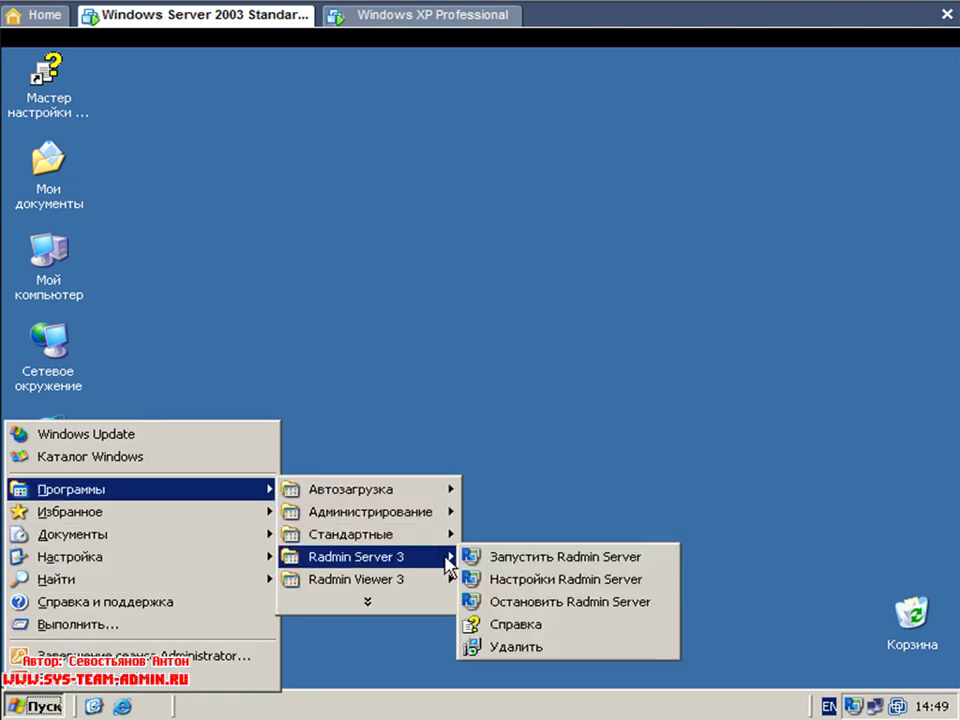
pyautogui.click(565, 580)
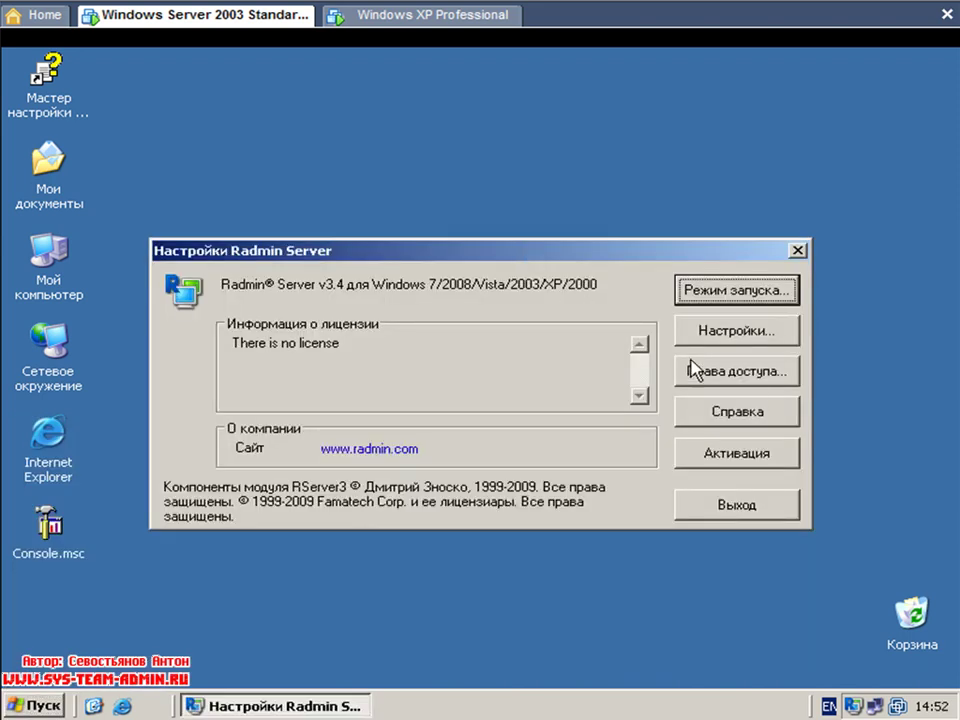
pyautogui.click(756, 385)
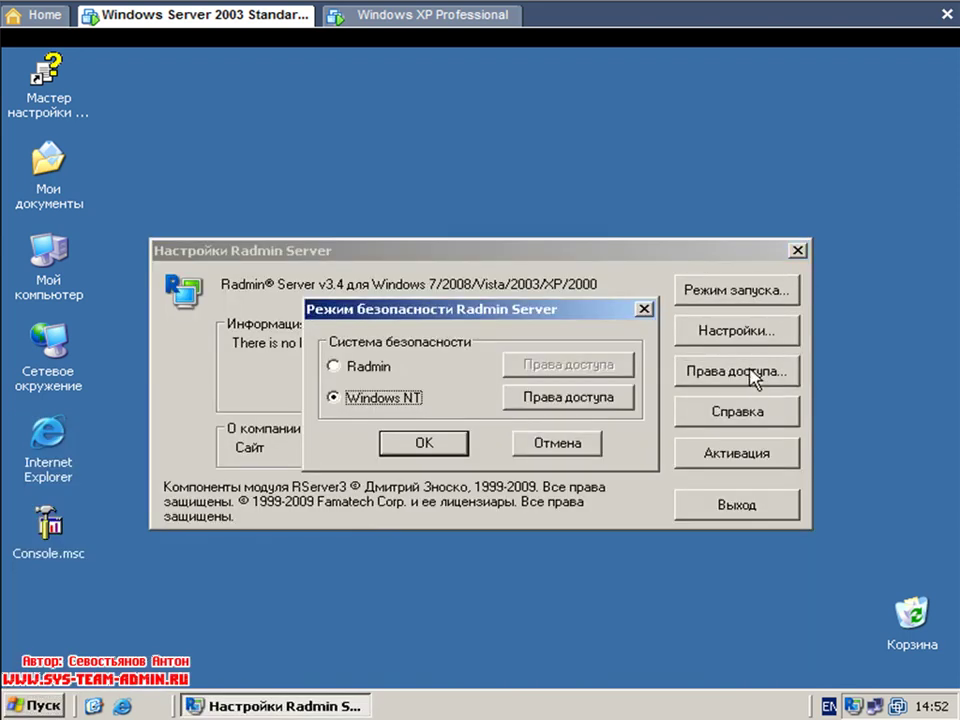
pyautogui.click(371, 372)
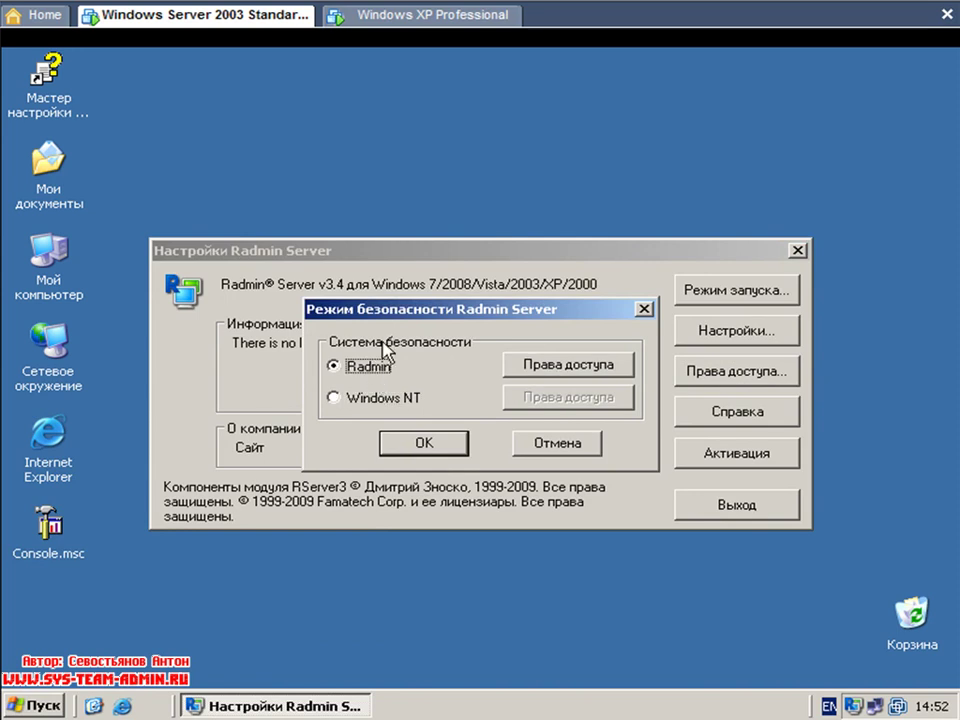
pyautogui.click(590, 370)
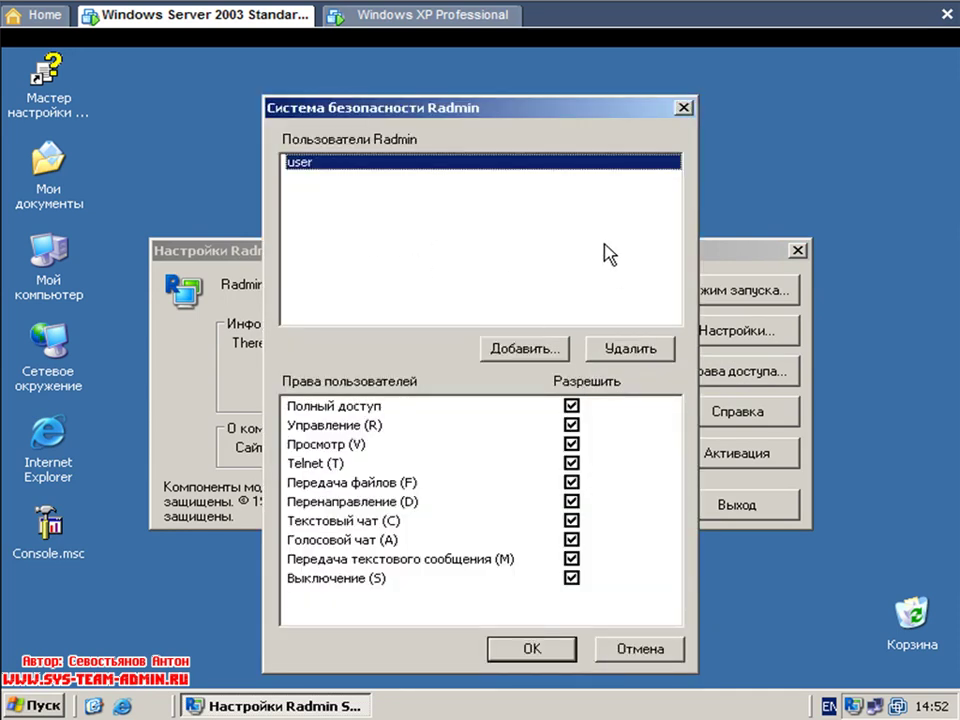
# Delete the existing Radmin user and add a new user zveruga, entering and confirming the account password.
pyautogui.click(628, 350)
pyautogui.click(522, 350)
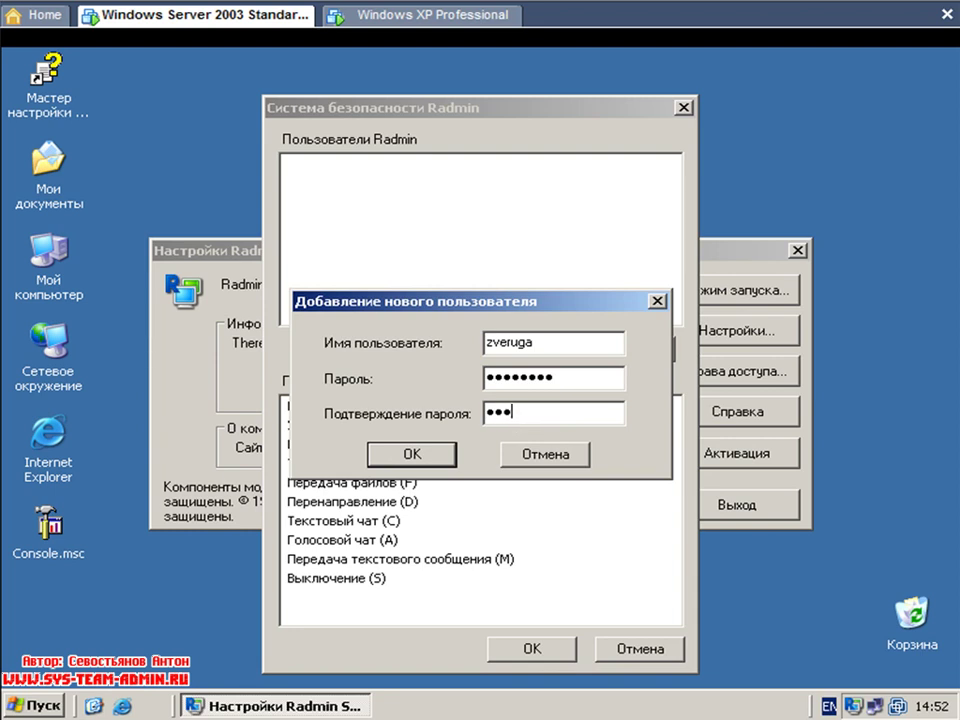
pyautogui.click(439, 459)
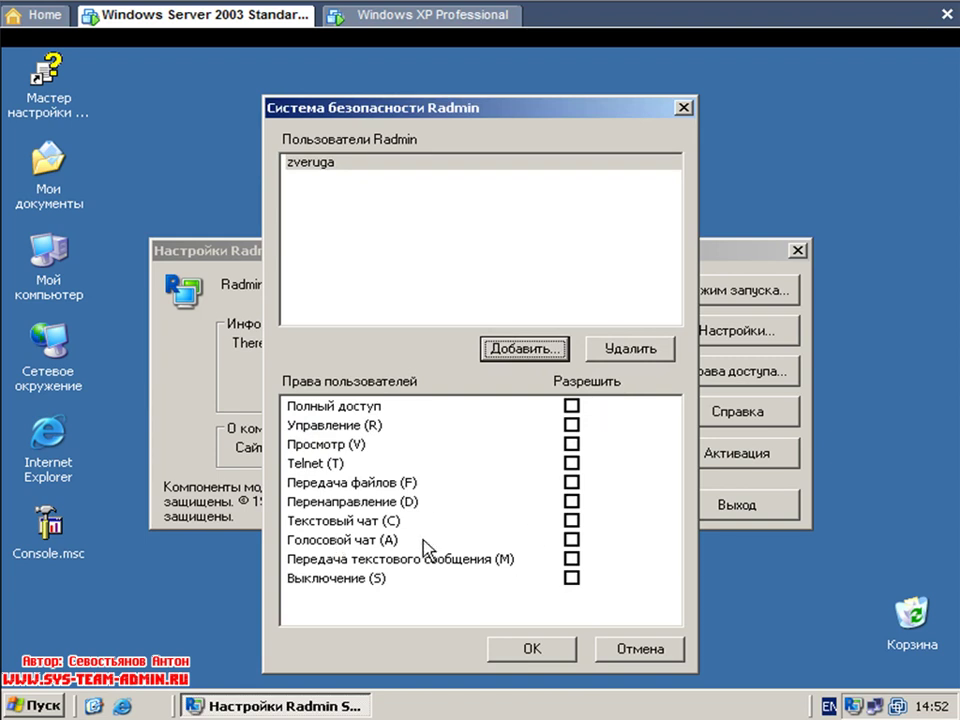
# Grant the new user every right except full access, text chat and voice chat, then save and close the Radmin Server settings.
pyautogui.click(572, 406)
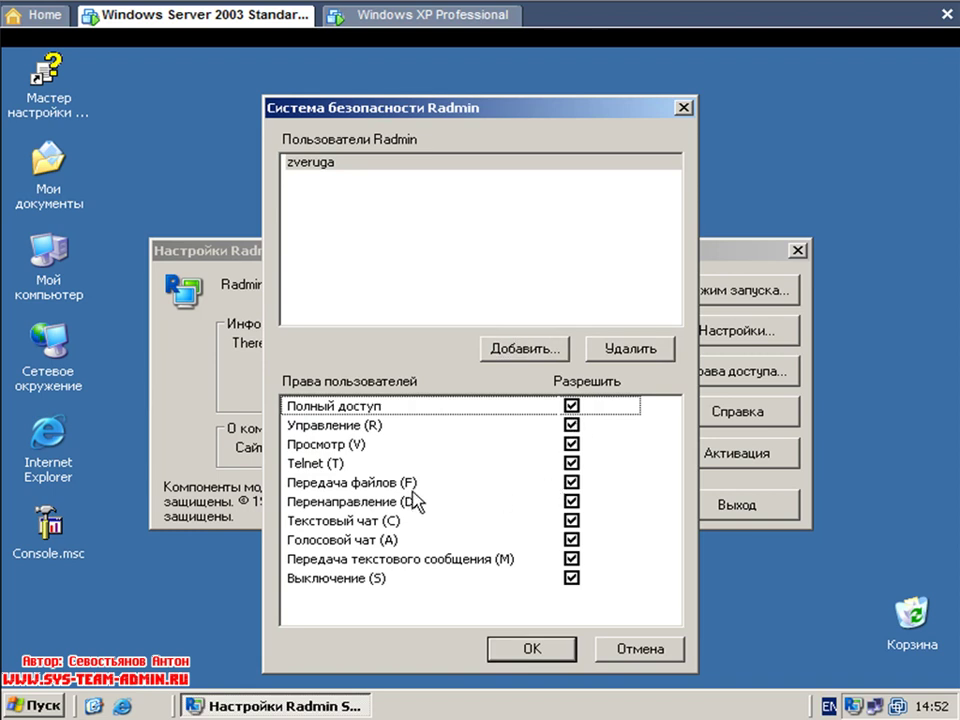
pyautogui.click(576, 521)
pyautogui.click(573, 541)
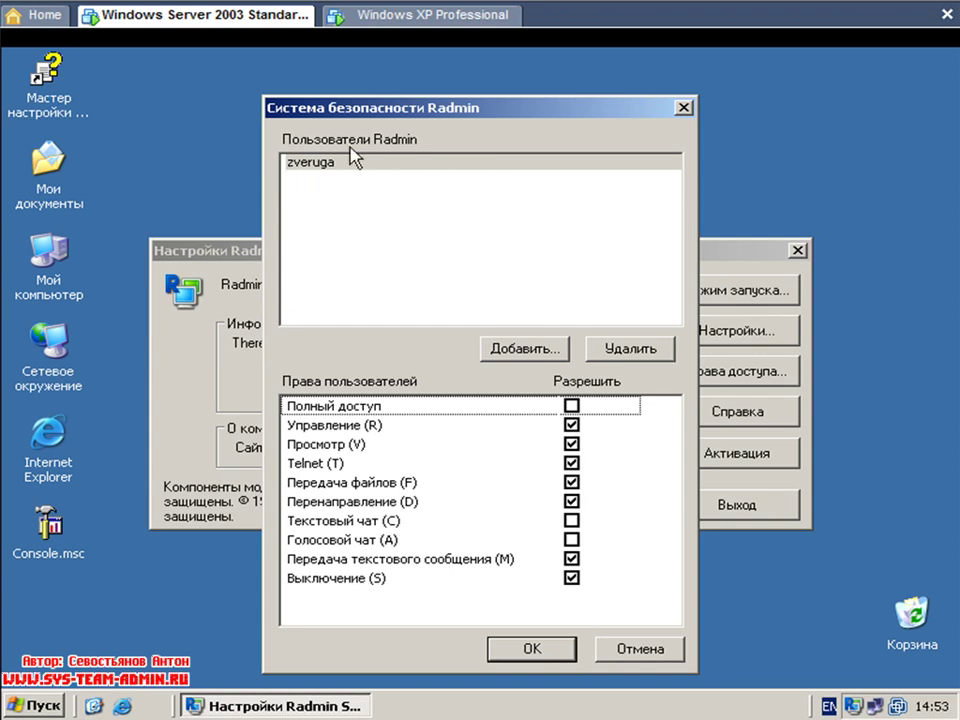
pyautogui.click(536, 648)
pyautogui.click(436, 450)
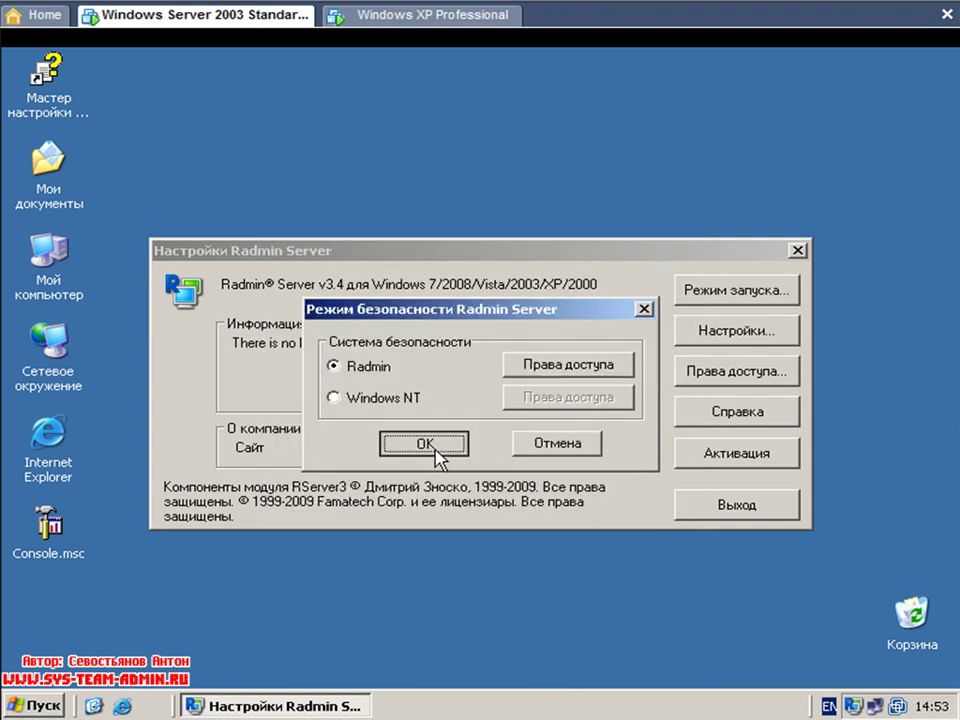
pyautogui.click(797, 251)
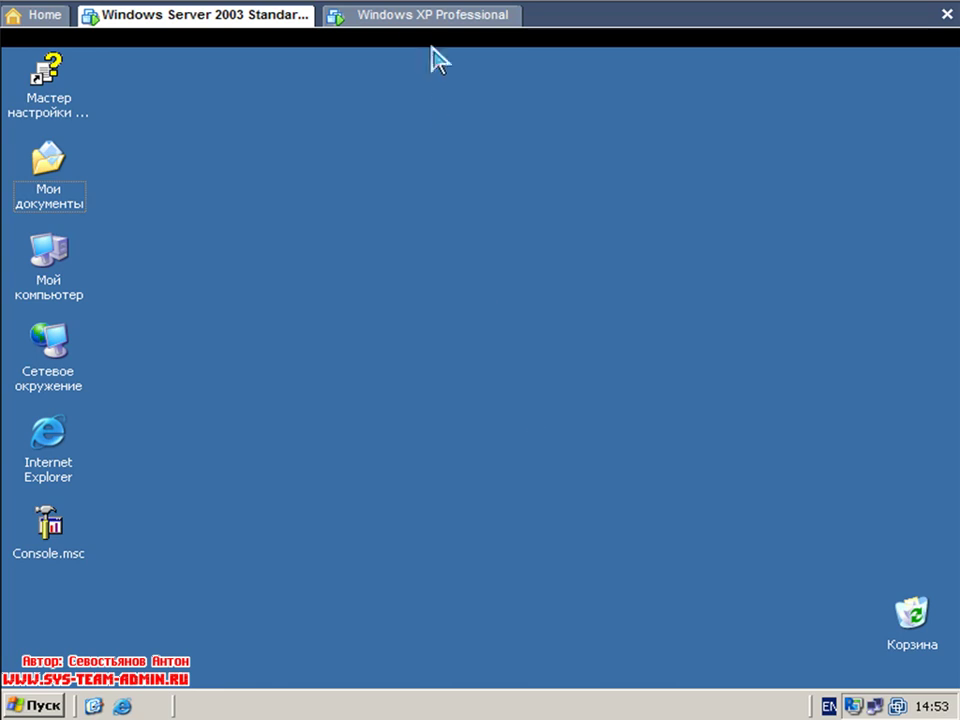
# Switch to the Windows XP Professional machine and run the Radmin Server settings as CLIENT\Admin, entering the account password.
pyautogui.click(413, 28)
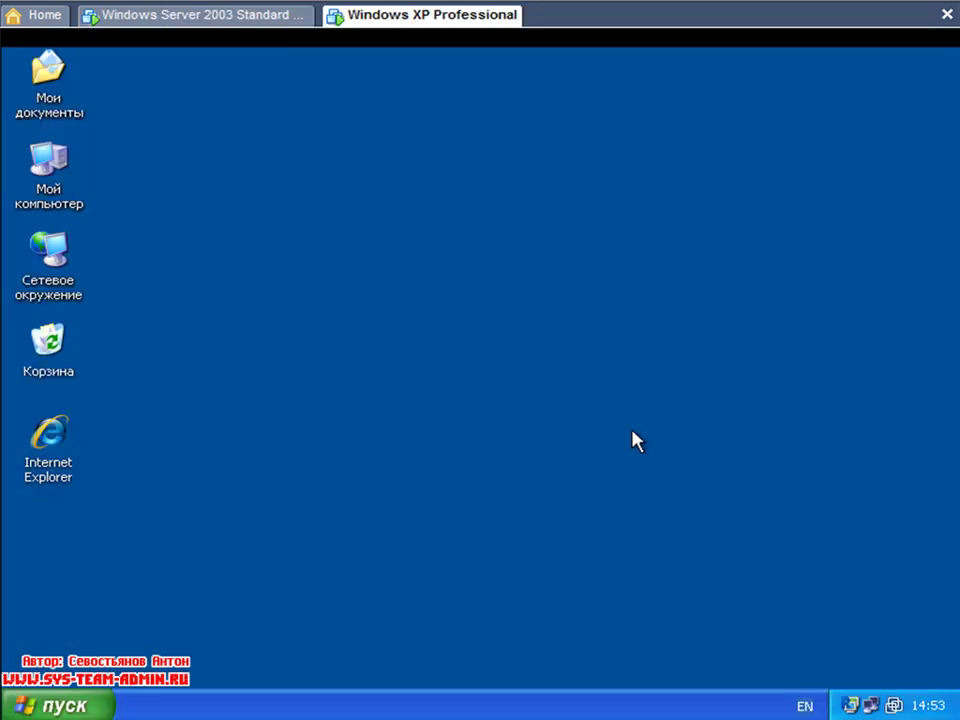
pyautogui.click(62, 706)
pyautogui.moveTo(181, 446)
pyautogui.moveTo(573, 648)
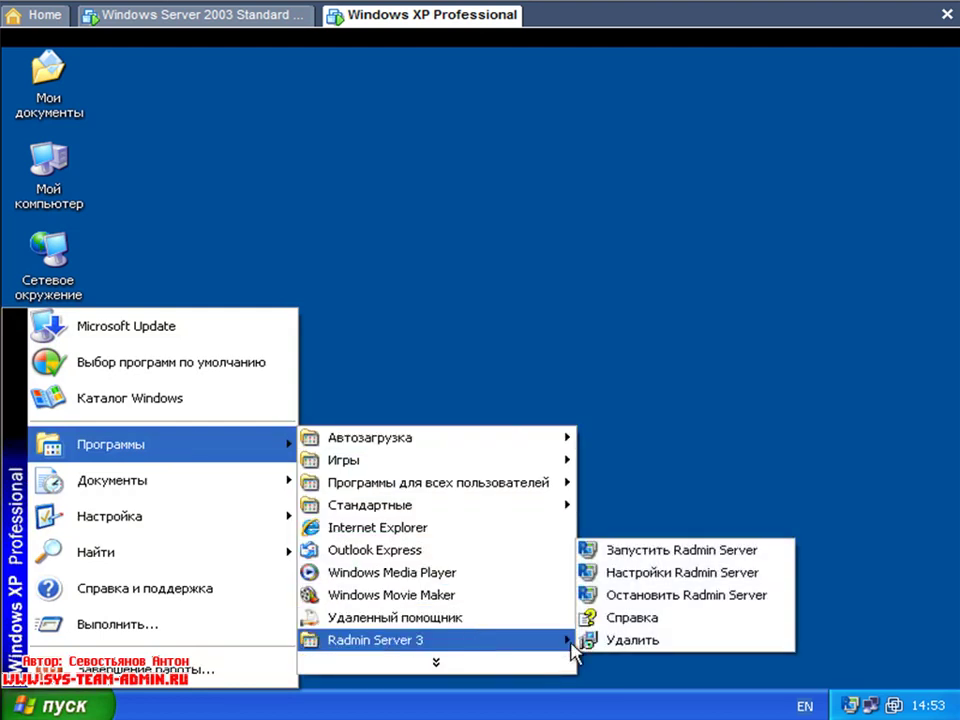
pyautogui.rightClick(718, 572)
pyautogui.click(782, 366)
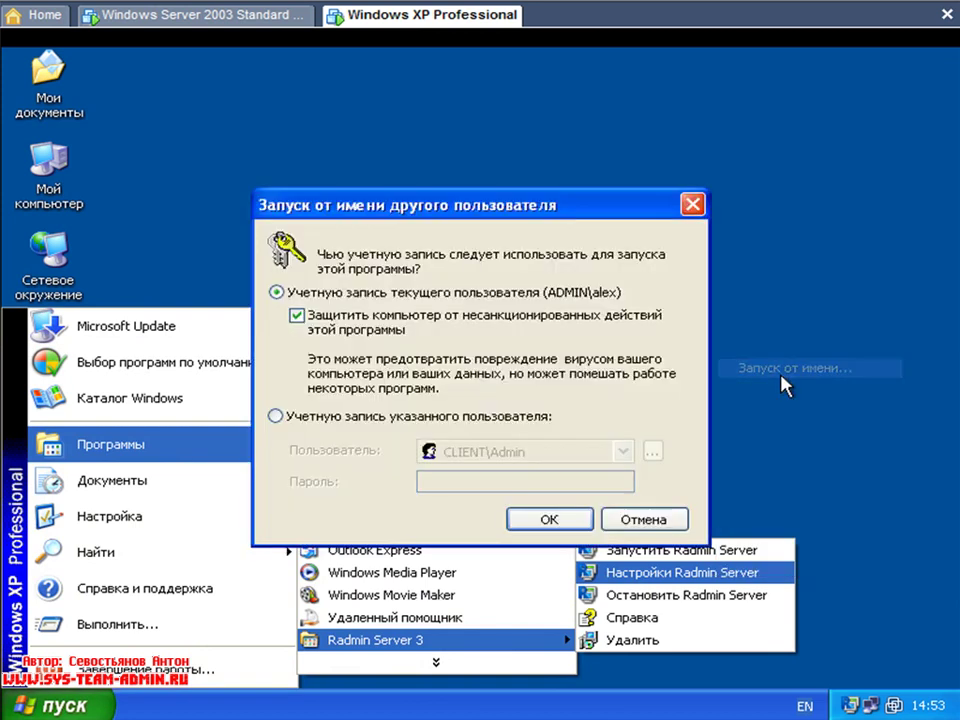
pyautogui.press('Down')
pyautogui.click(465, 483)
pyautogui.write('••')
pyautogui.press('Return')
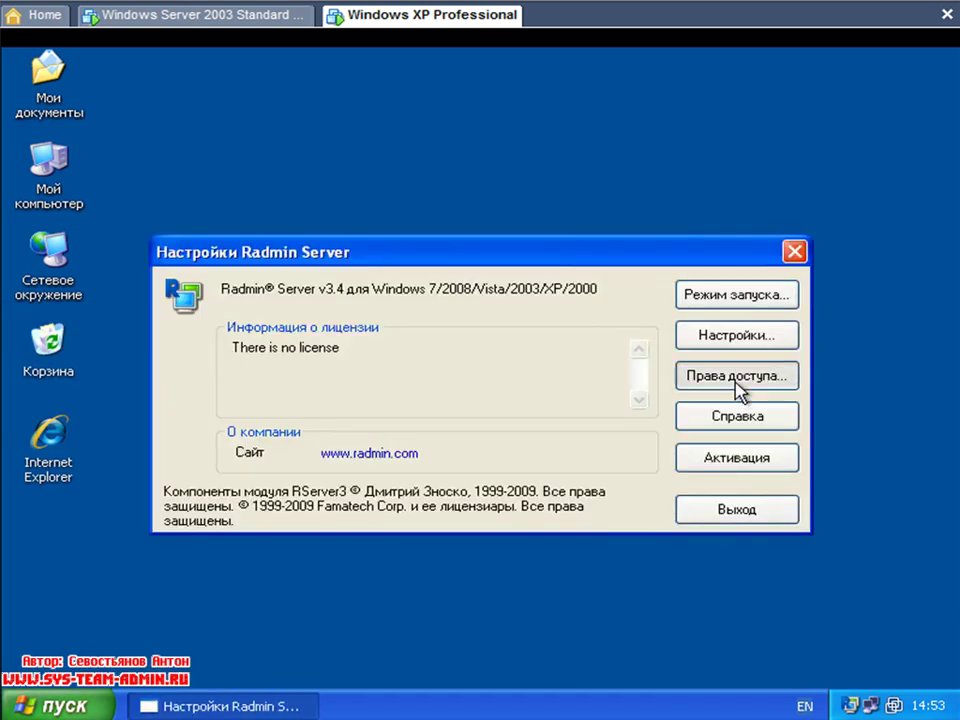
# Examine the Radmin users and their access rights on the client machine, then close the settings.
pyautogui.click(741, 379)
pyautogui.click(549, 373)
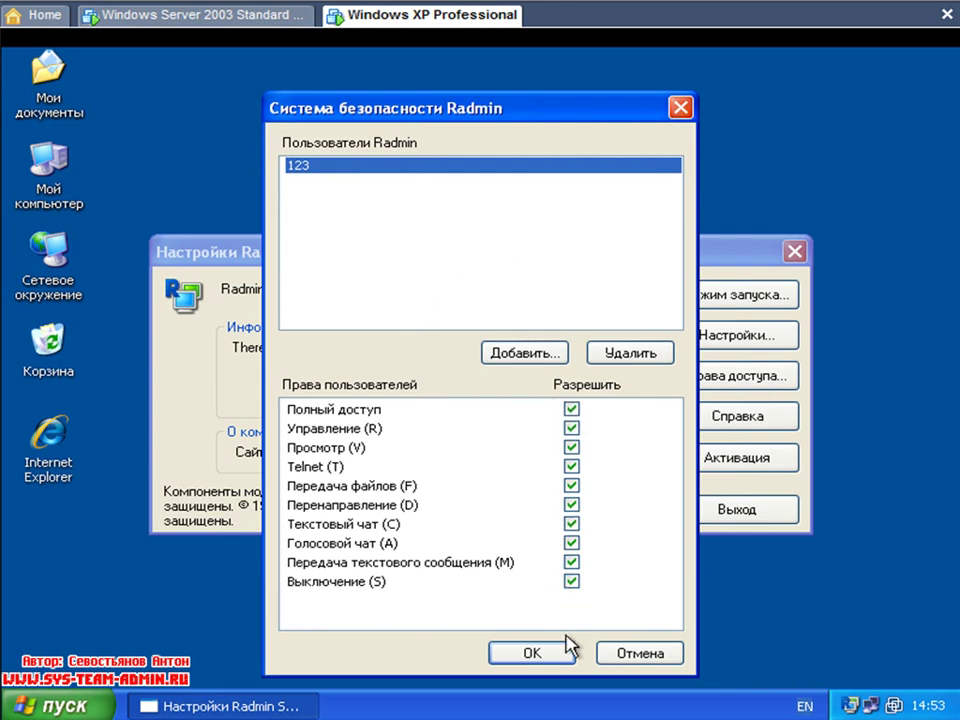
pyautogui.click(538, 656)
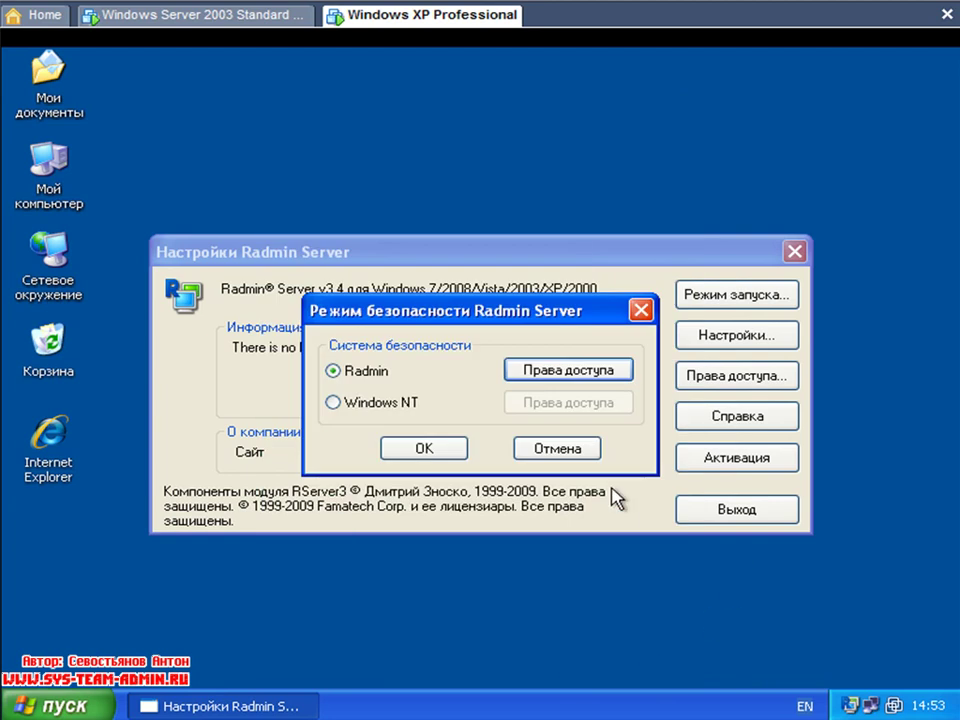
pyautogui.click(570, 457)
pyautogui.click(795, 251)
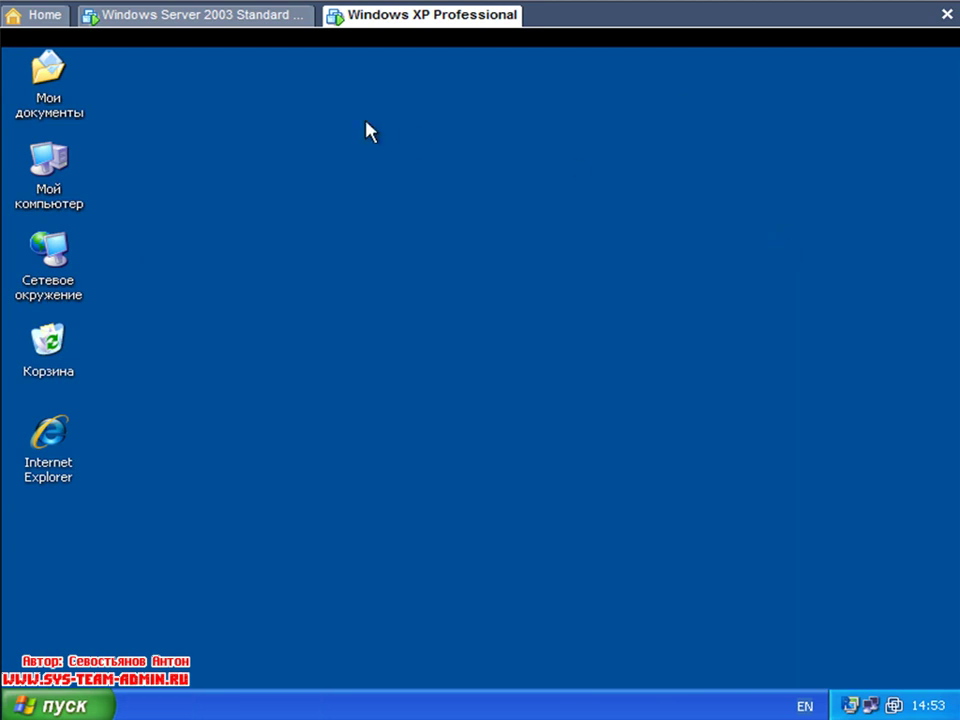
# Switch back to the Windows Server 2003 machine and run regedit to open the Registry Editor.
pyautogui.click(230, 24)
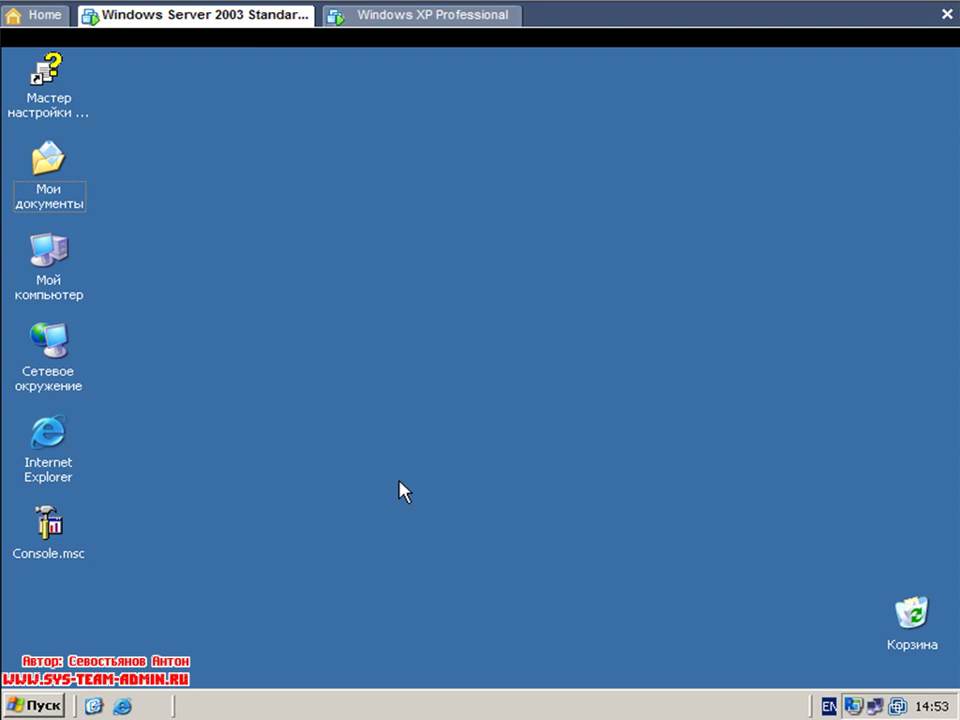
pyautogui.click(33, 705)
pyautogui.click(97, 625)
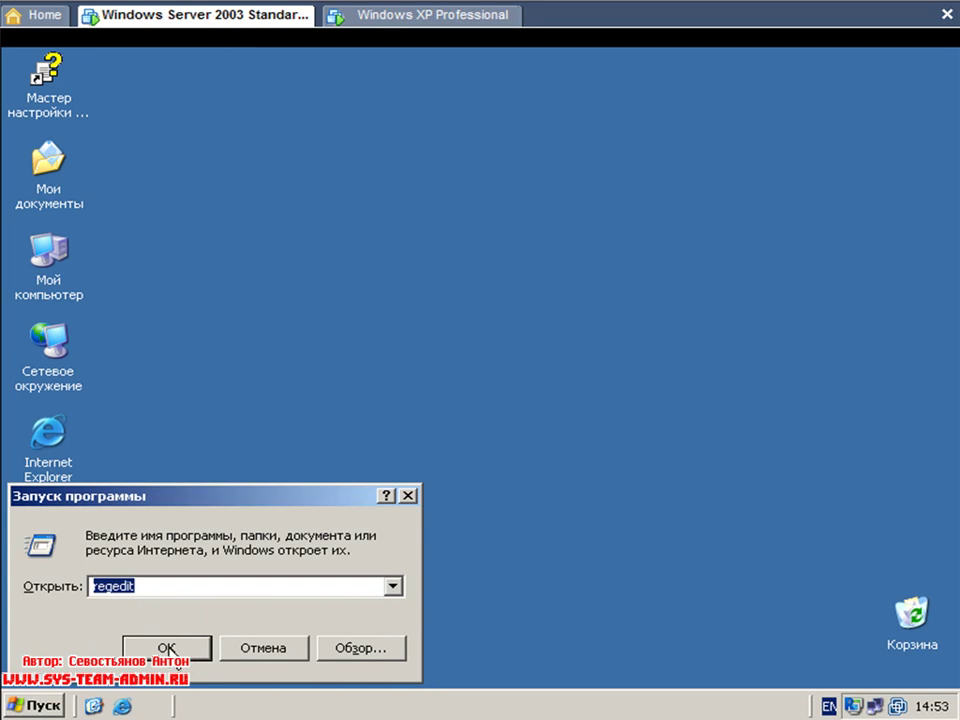
pyautogui.click(167, 649)
# Expand the registry tree to HKEY_LOCAL_MACHINE\SOFTWARE\Radmin\v3.0, showing its Server and Shared keys.
pyautogui.moveTo(410, 568); pyautogui.dragTo(407, 160)
pyautogui.moveTo(242, 658); pyautogui.dragTo(100, 640)
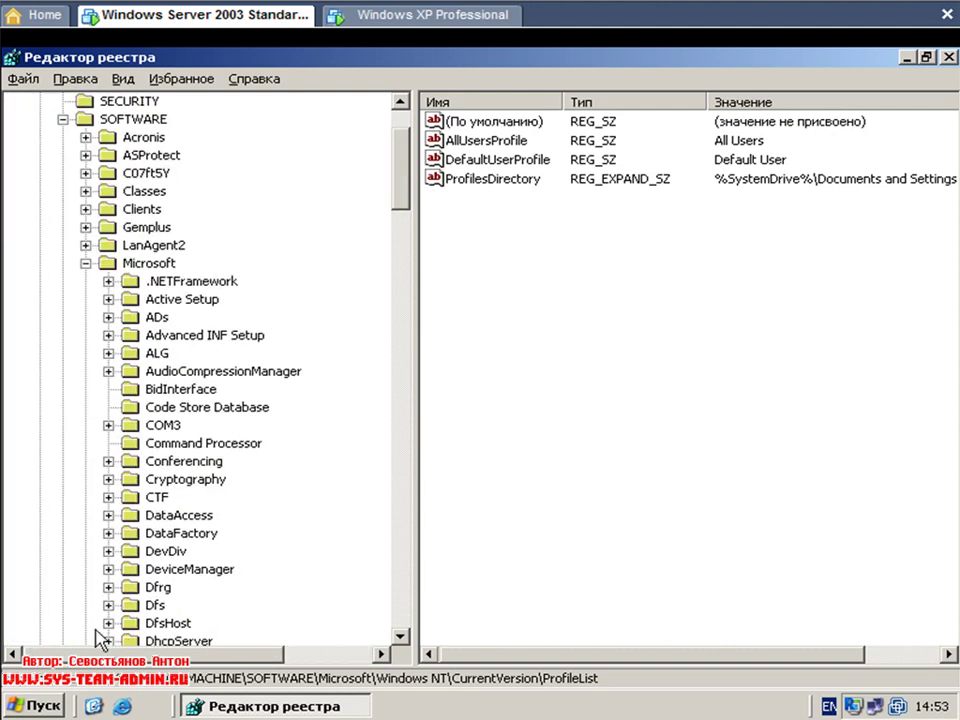
pyautogui.click(62, 119)
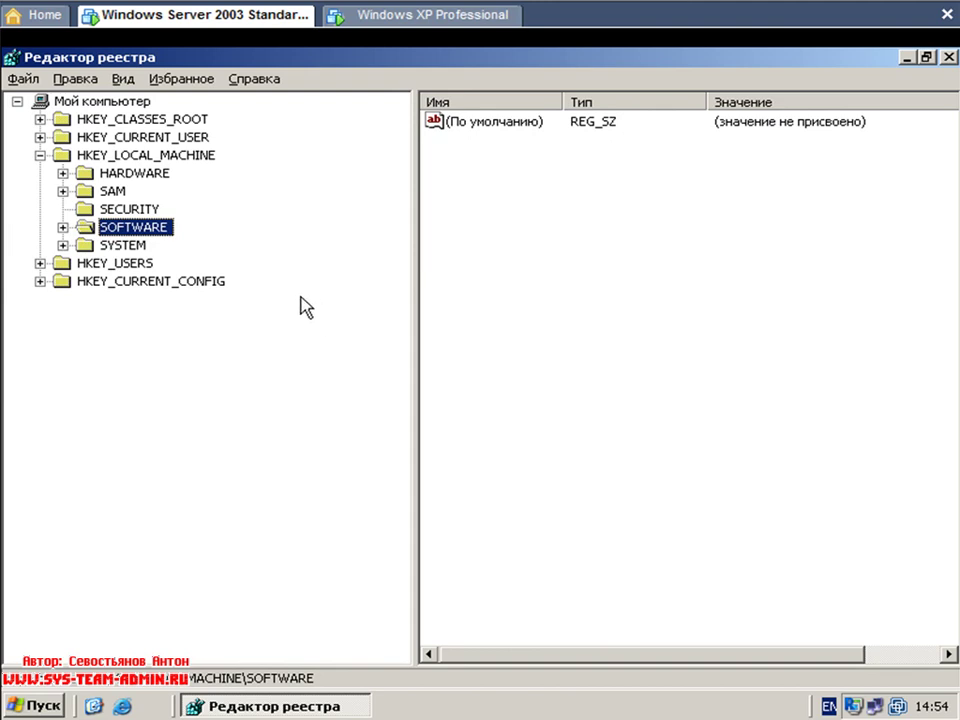
pyautogui.click(64, 229)
pyautogui.click(83, 246)
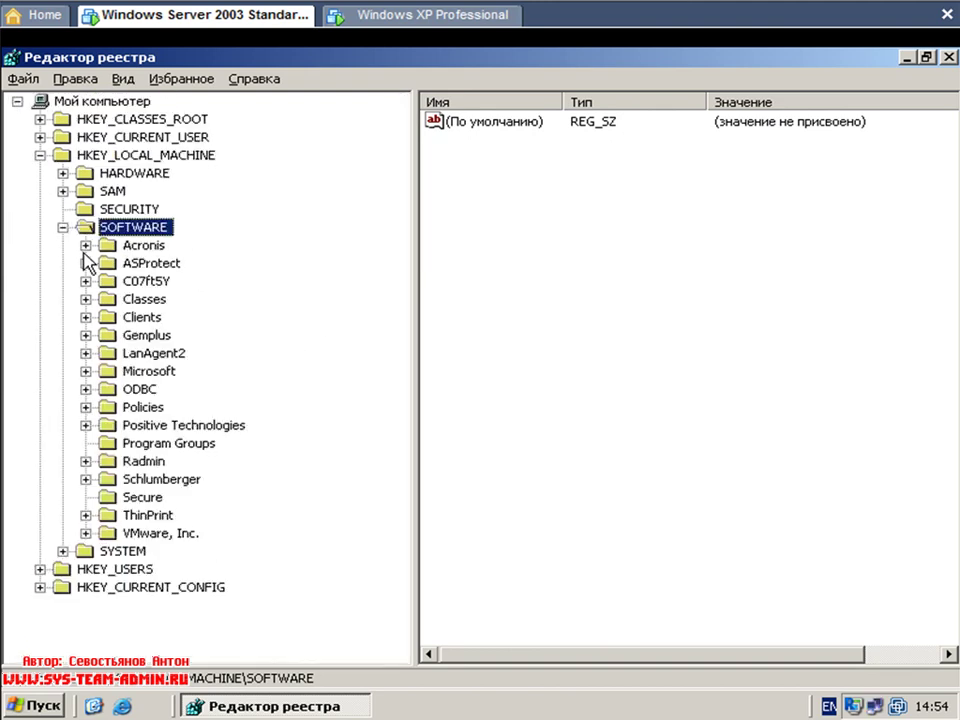
pyautogui.click(140, 462)
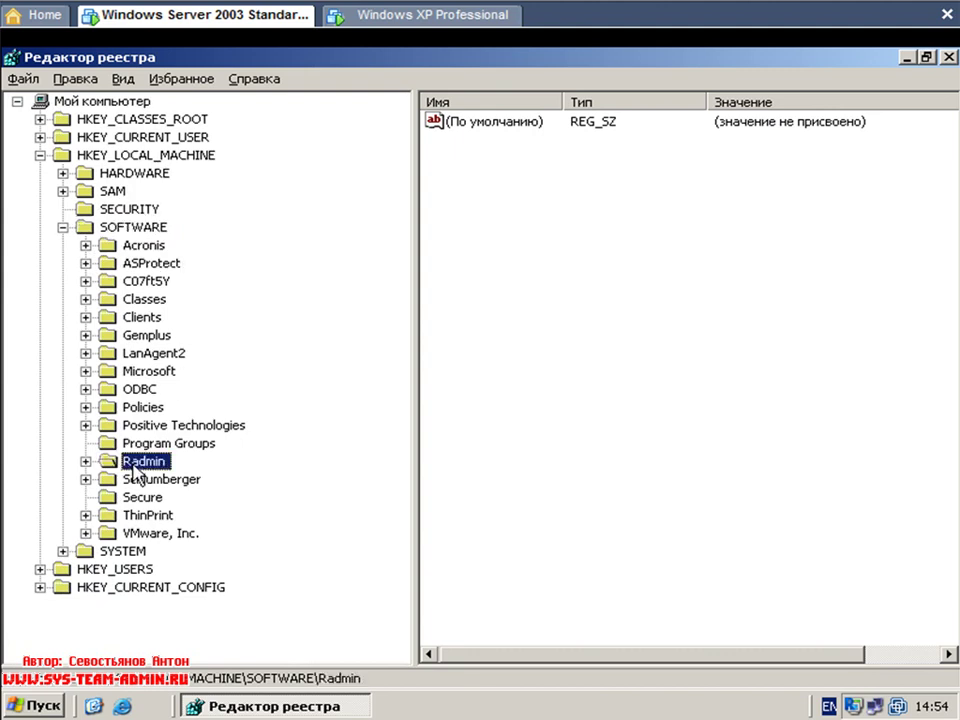
pyautogui.click(85, 462)
pyautogui.click(132, 478)
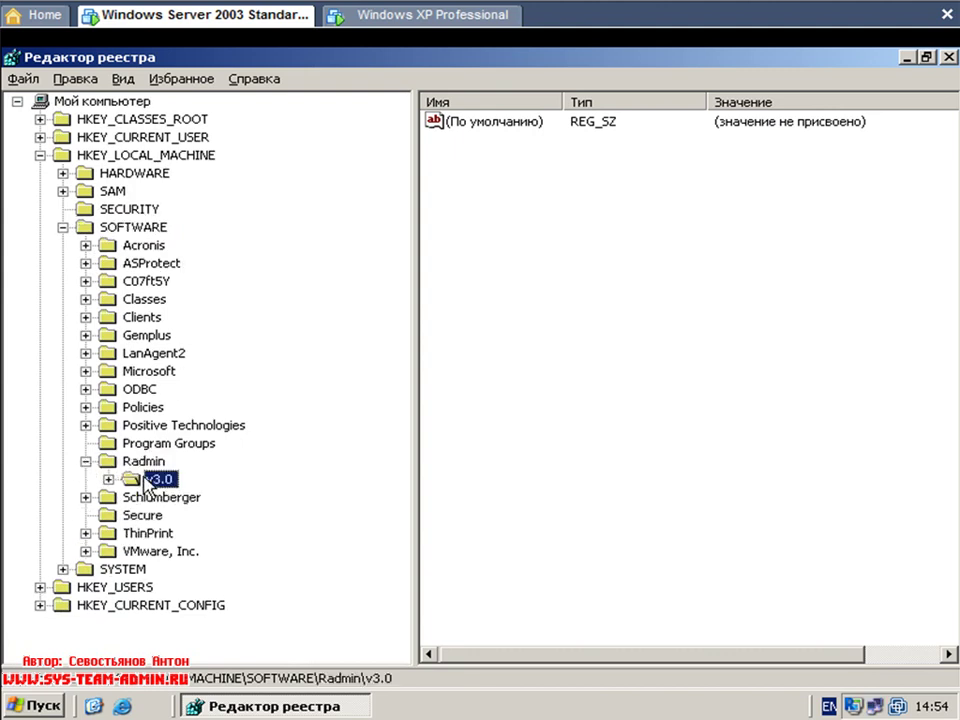
pyautogui.click(109, 479)
pyautogui.click(170, 498)
pyautogui.click(176, 516)
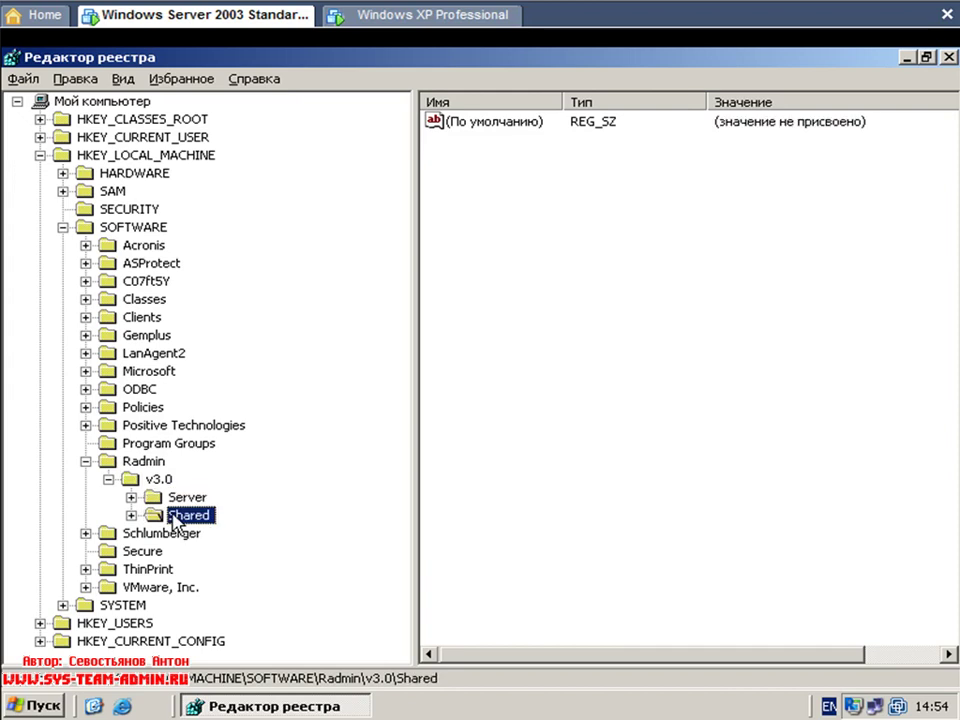
# Start exporting the whole Radmin registry branch and choose the Данные (E:) drive as the destination.
pyautogui.rightClick(144, 465)
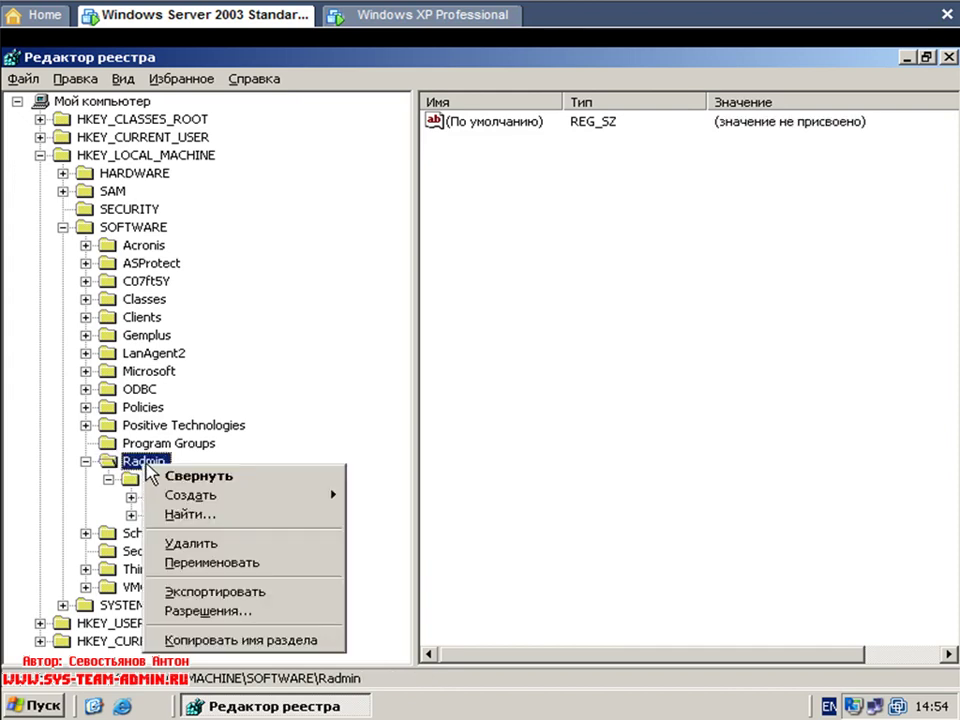
pyautogui.click(275, 591)
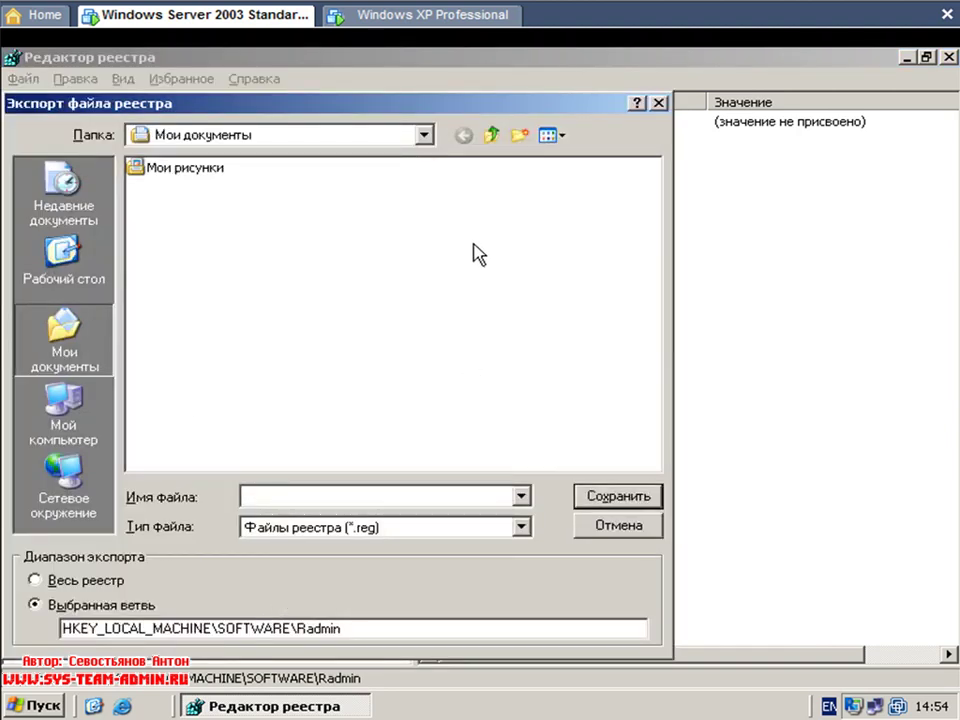
pyautogui.click(494, 137)
pyautogui.doubleClick(193, 188)
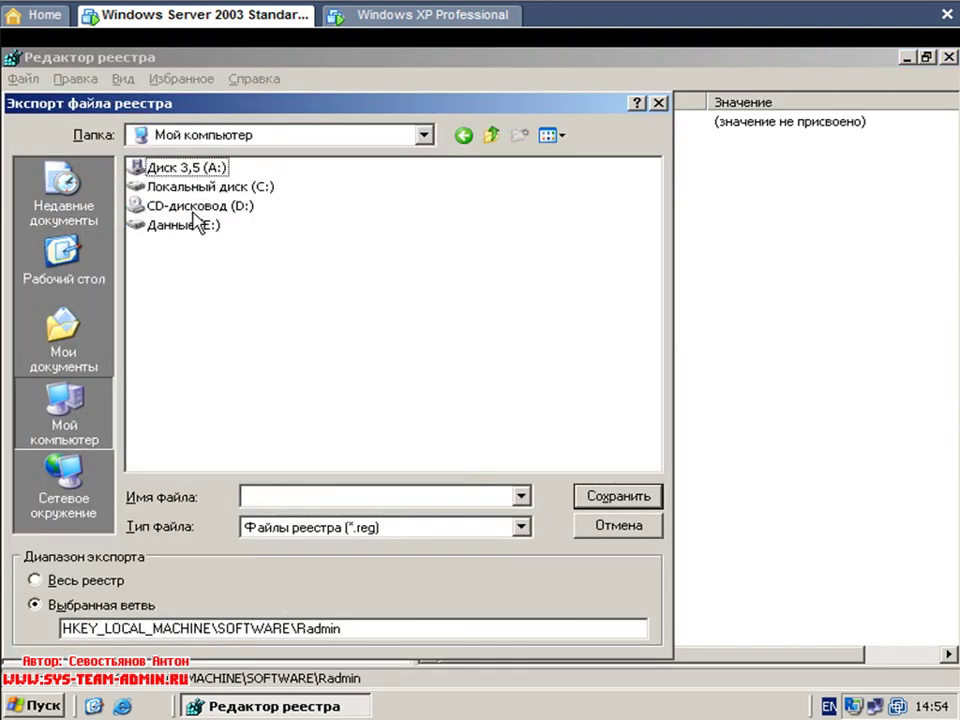
pyautogui.doubleClick(193, 226)
# Create a folder named Radmin on the E: drive and save the registry export in it as Radmin.
pyautogui.rightClick(186, 228)
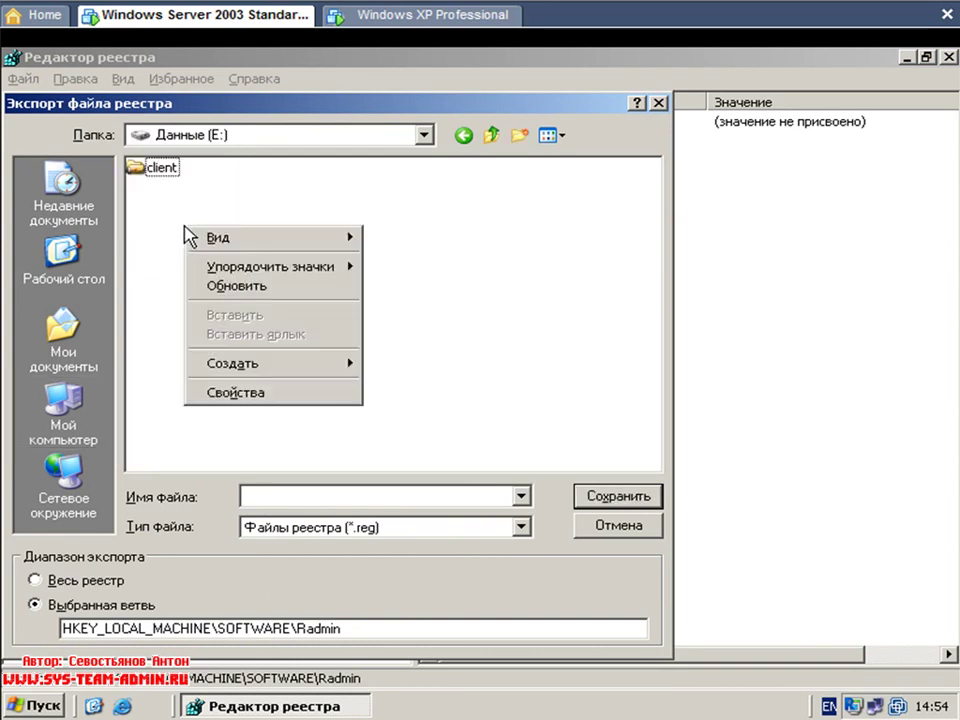
pyautogui.moveTo(268, 366)
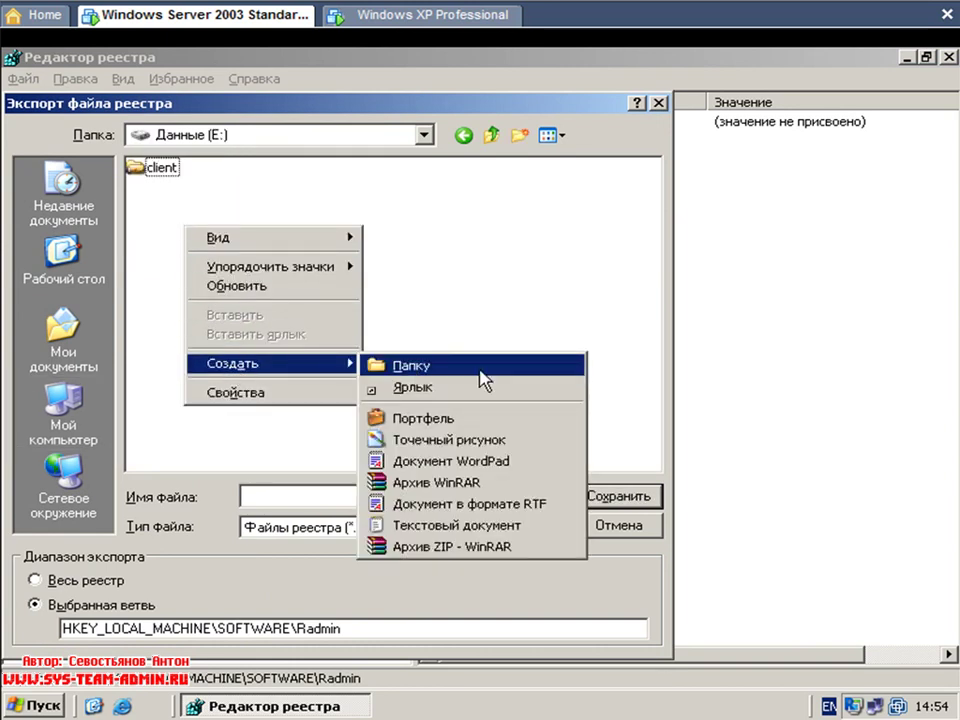
pyautogui.click(480, 366)
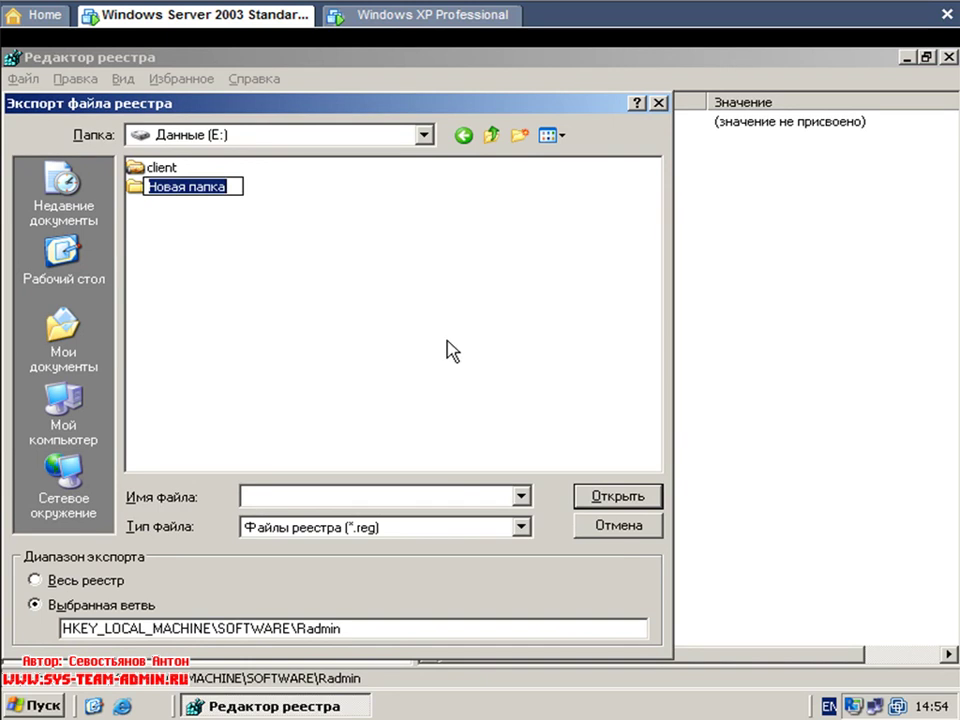
pyautogui.write('Radmin')
pyautogui.click(306, 291)
pyautogui.doubleClick(165, 188)
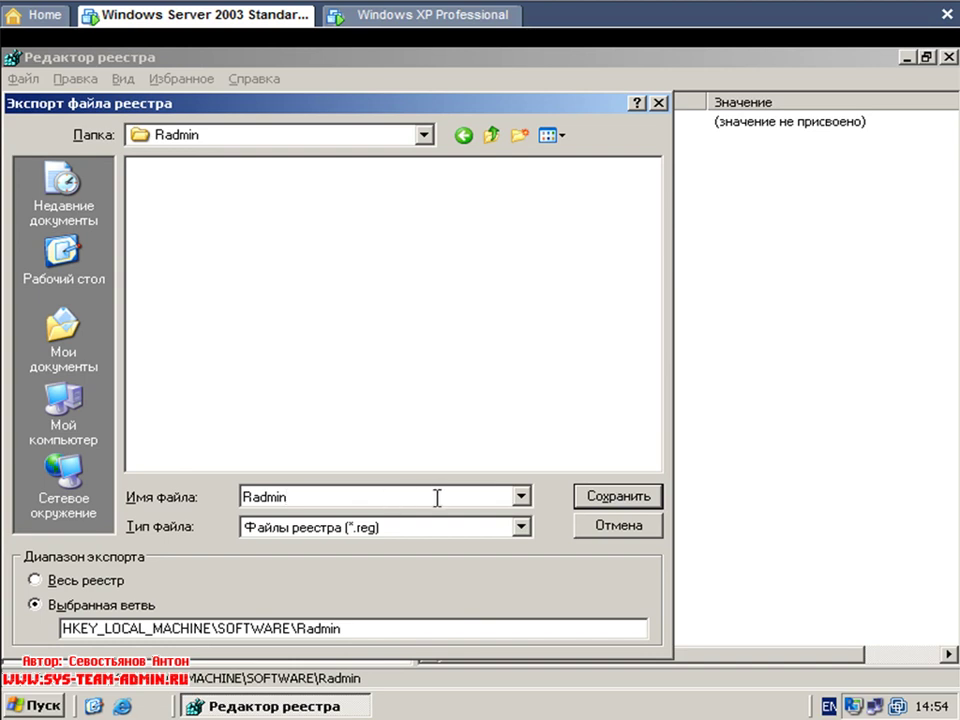
pyautogui.click(614, 499)
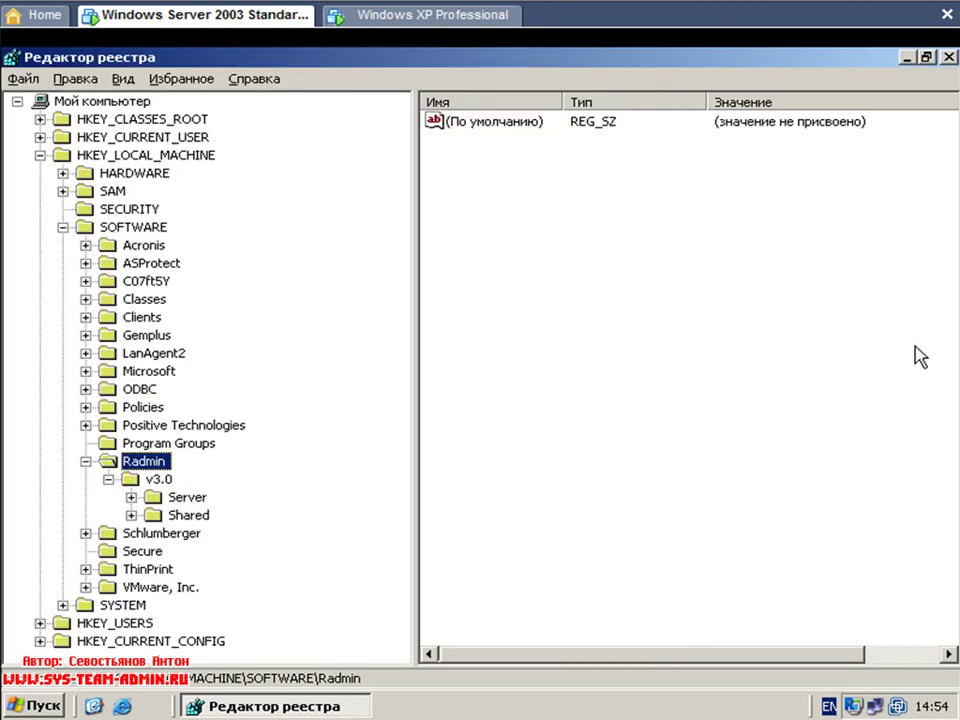
# Close the Registry Editor and open the Radmin folder on the E: drive to check the exported registry file.
pyautogui.click(949, 58)
pyautogui.doubleClick(30, 255)
pyautogui.click(185, 288)
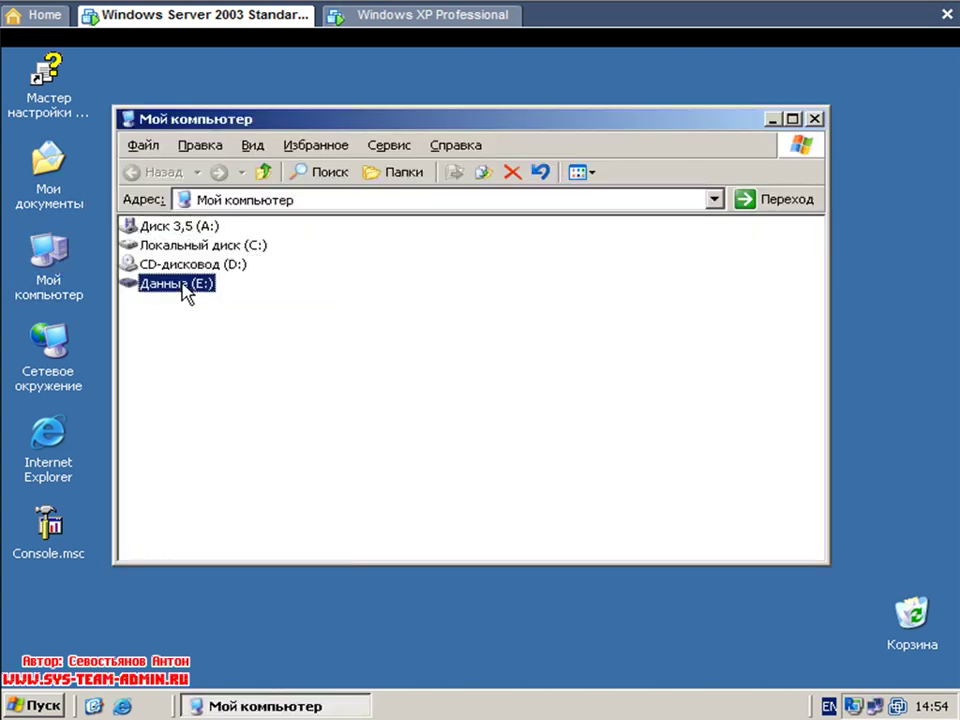
pyautogui.doubleClick(185, 288)
pyautogui.doubleClick(171, 267)
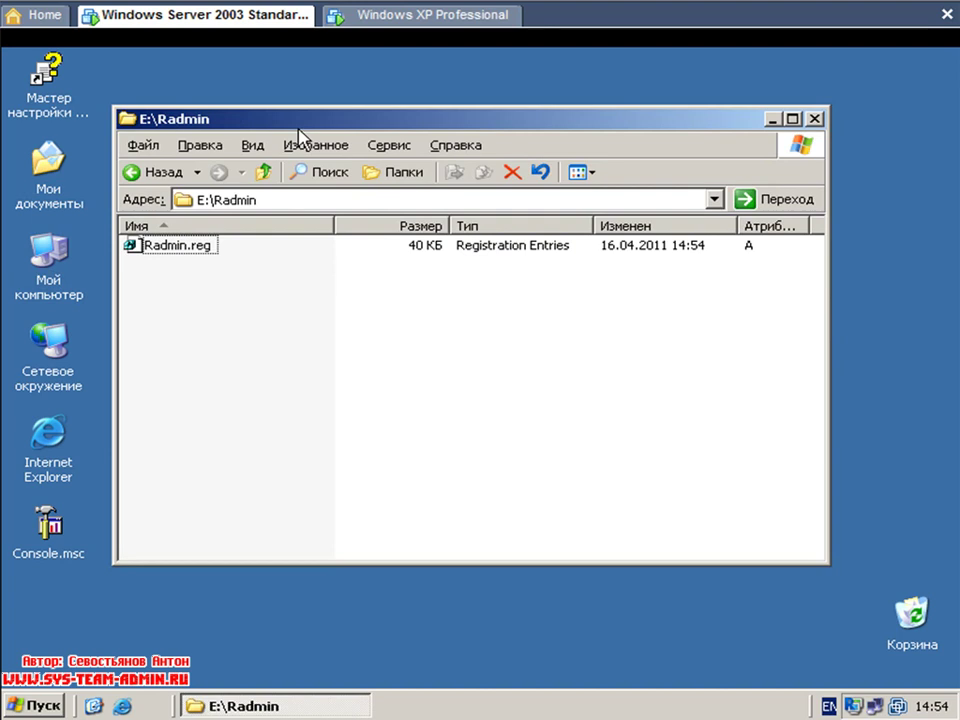
# Share the E:\Radmin folder on the network as Radmin, keeping read-only share permission for the Все (Everyone) group.
pyautogui.click(265, 173)
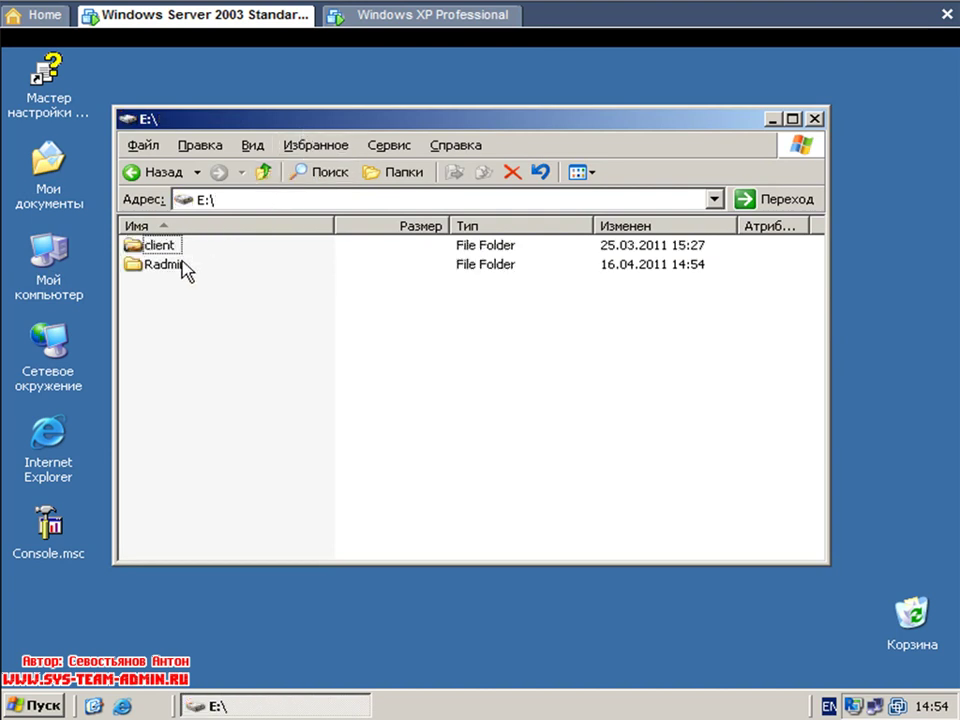
pyautogui.rightClick(172, 262)
pyautogui.click(280, 610)
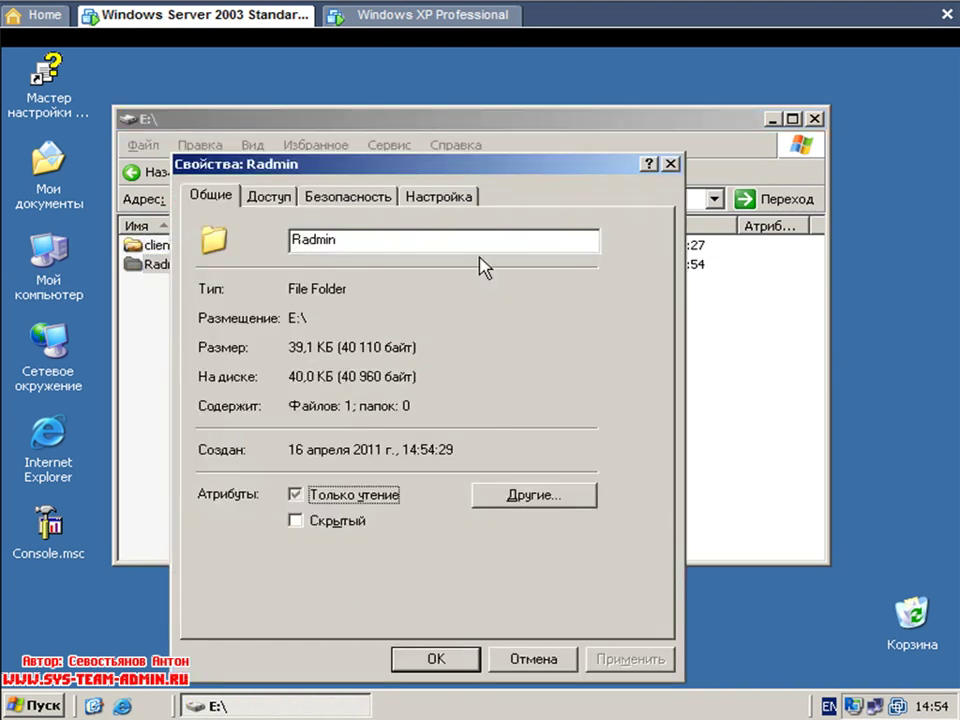
pyautogui.click(348, 196)
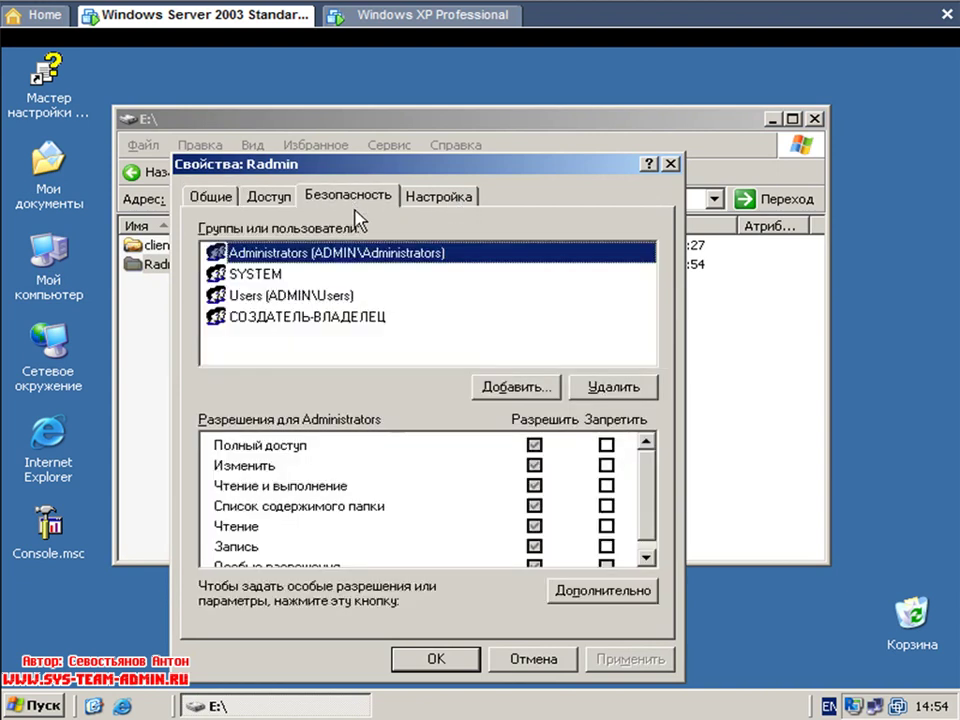
pyautogui.click(270, 198)
pyautogui.click(216, 307)
pyautogui.click(530, 463)
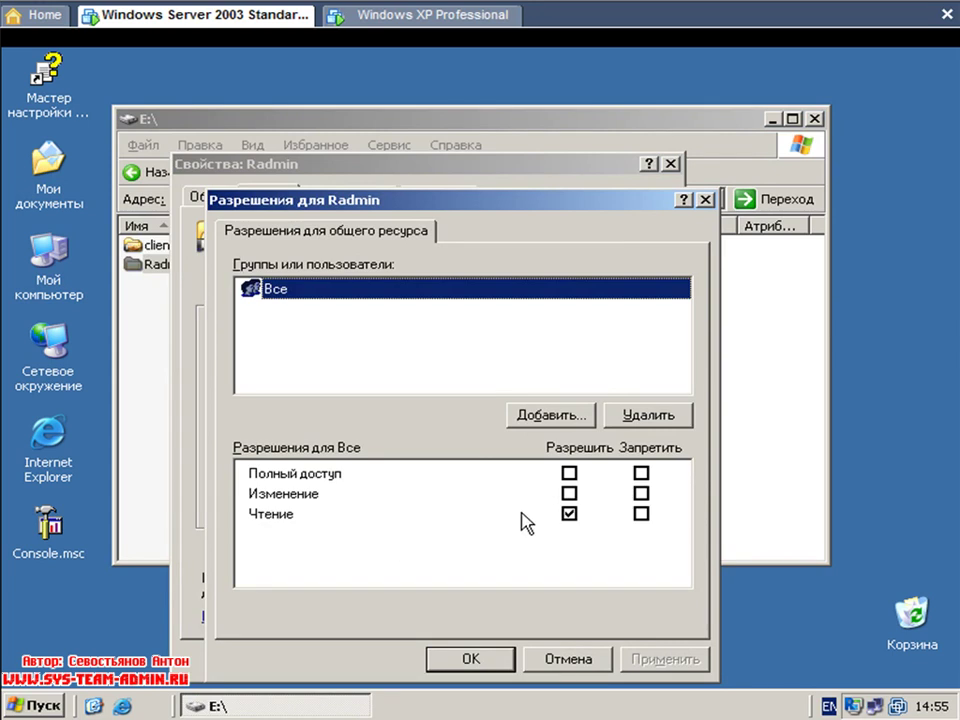
pyautogui.click(476, 650)
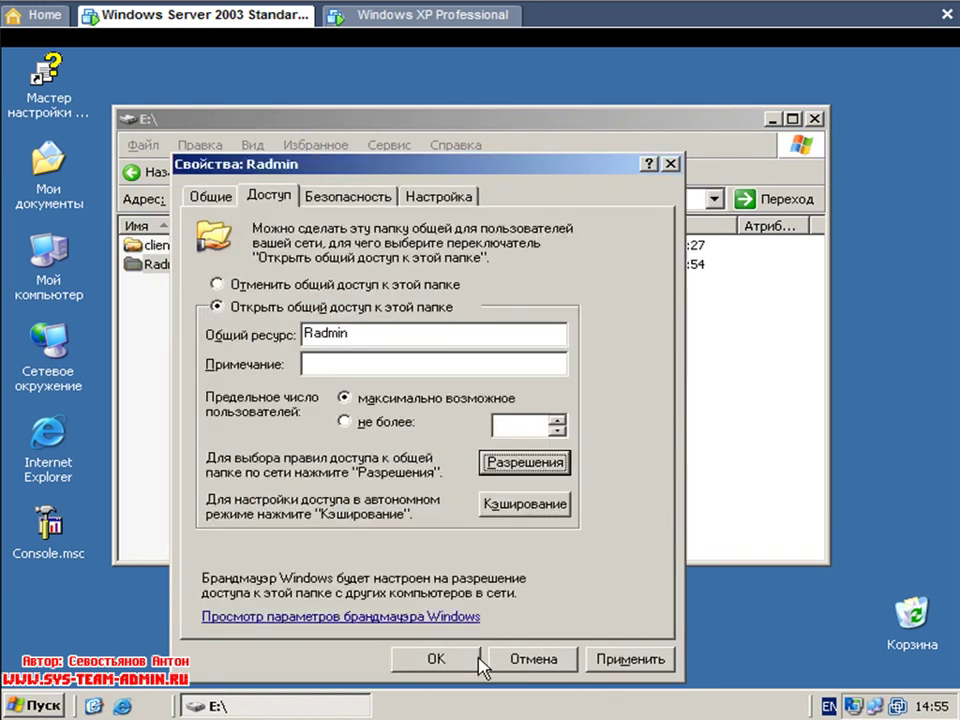
# Check the Users group's security permissions on the Radmin folder, and apply the sharing settings.
pyautogui.click(355, 206)
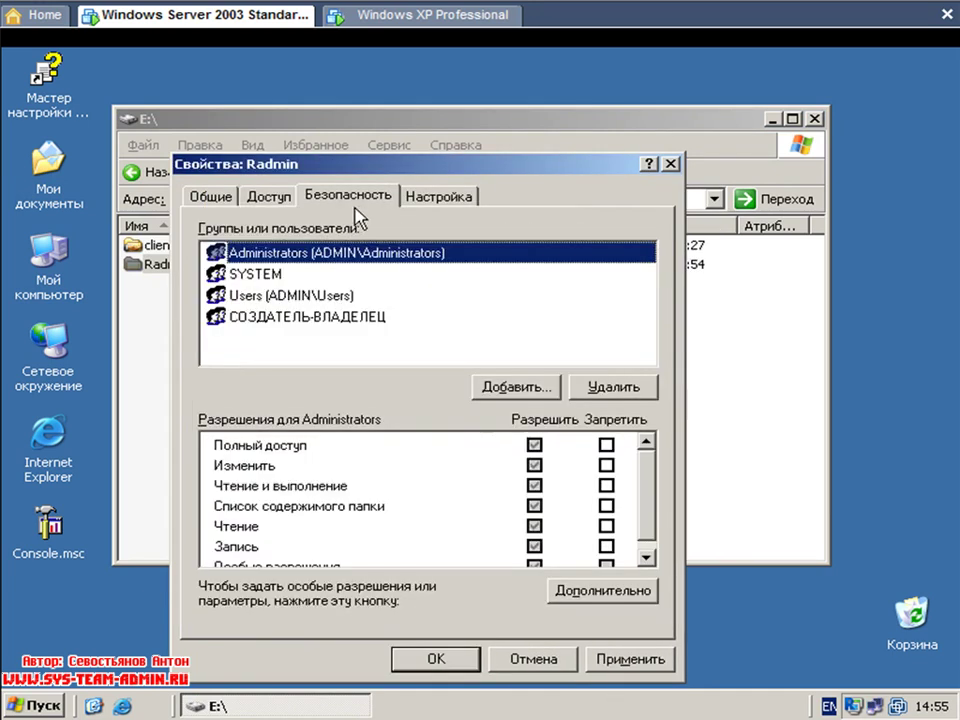
pyautogui.click(354, 295)
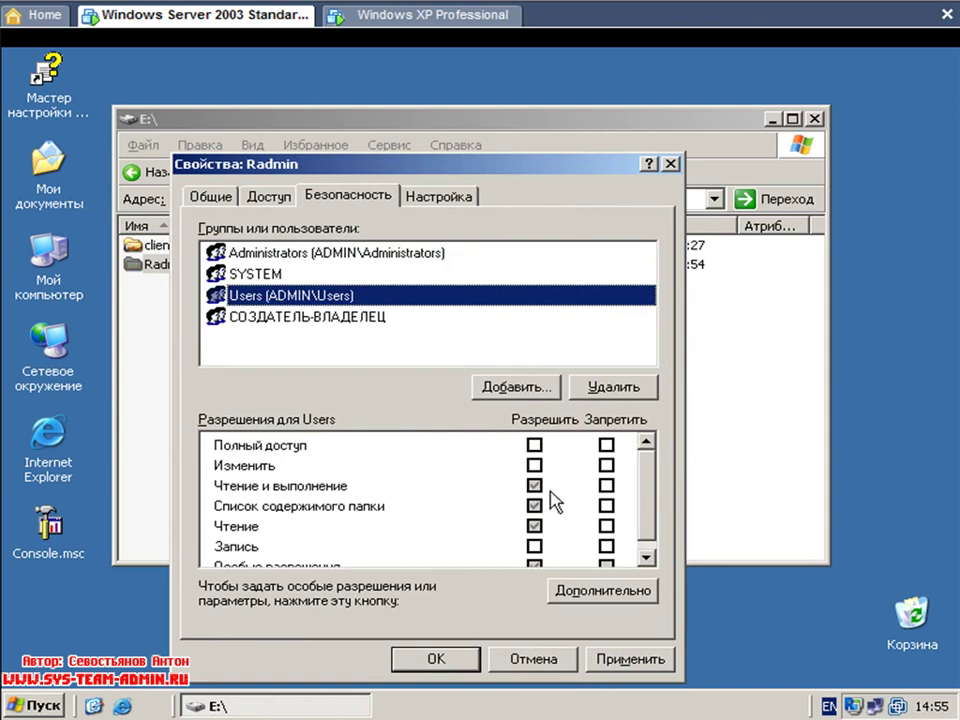
pyautogui.click(630, 660)
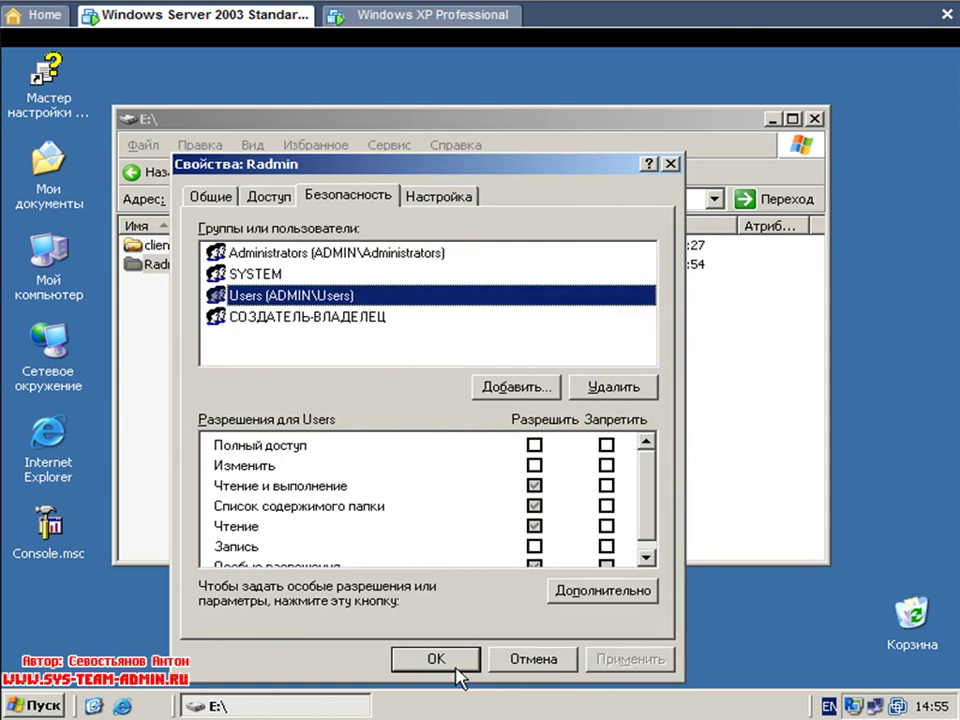
pyautogui.click(440, 660)
pyautogui.click(212, 288)
# Switch to the Windows XP Professional machine and browse the Admin domain to the Radmin share on Controller.
pyautogui.click(432, 16)
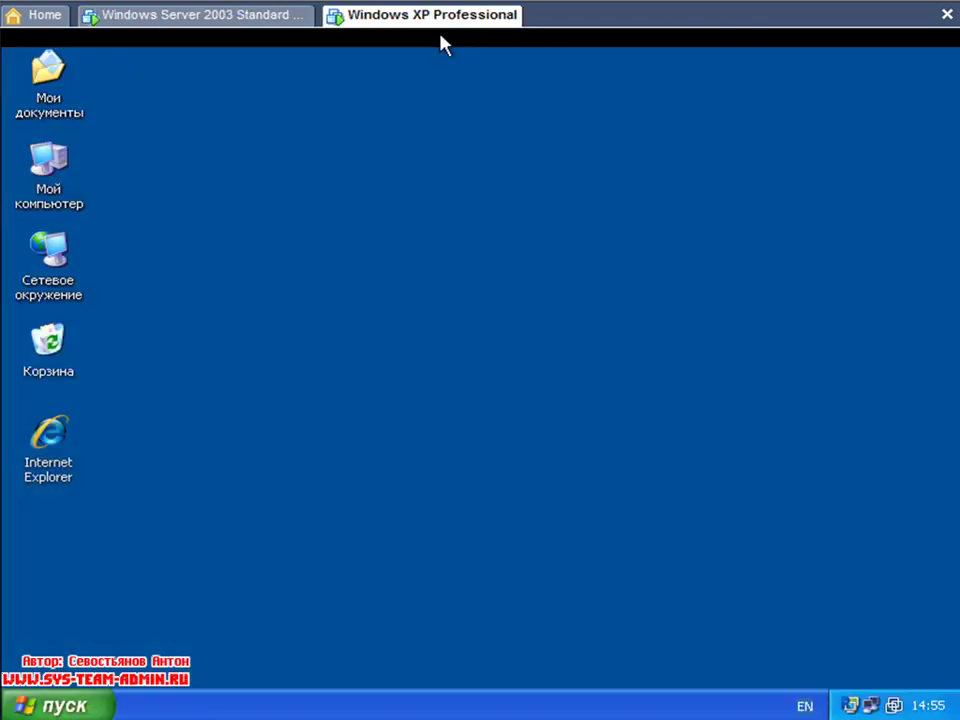
pyautogui.doubleClick(68, 250)
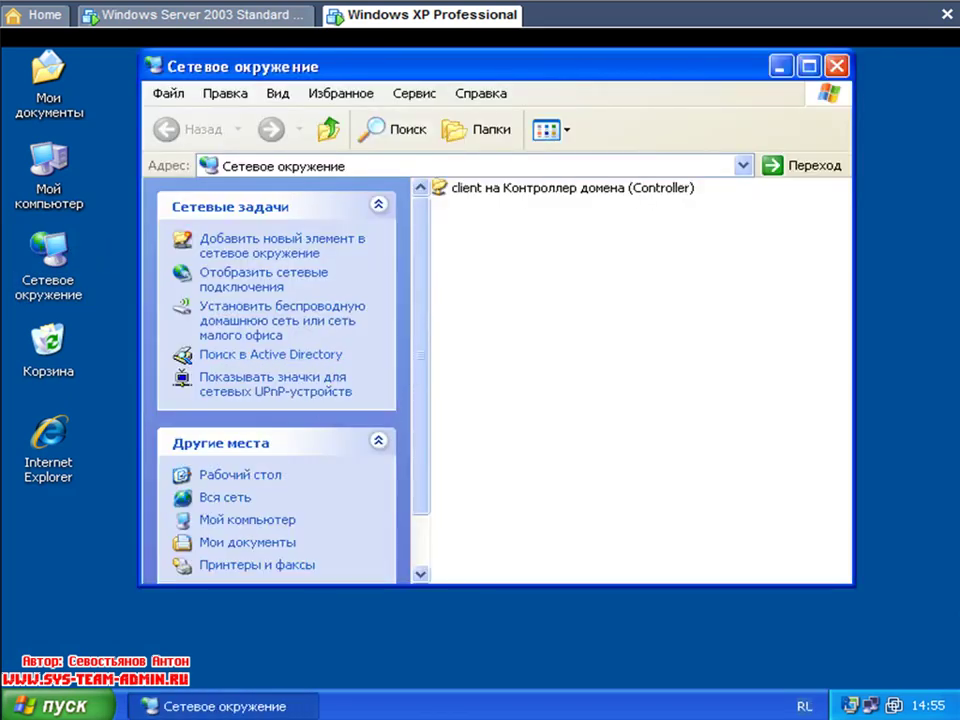
pyautogui.click(225, 497)
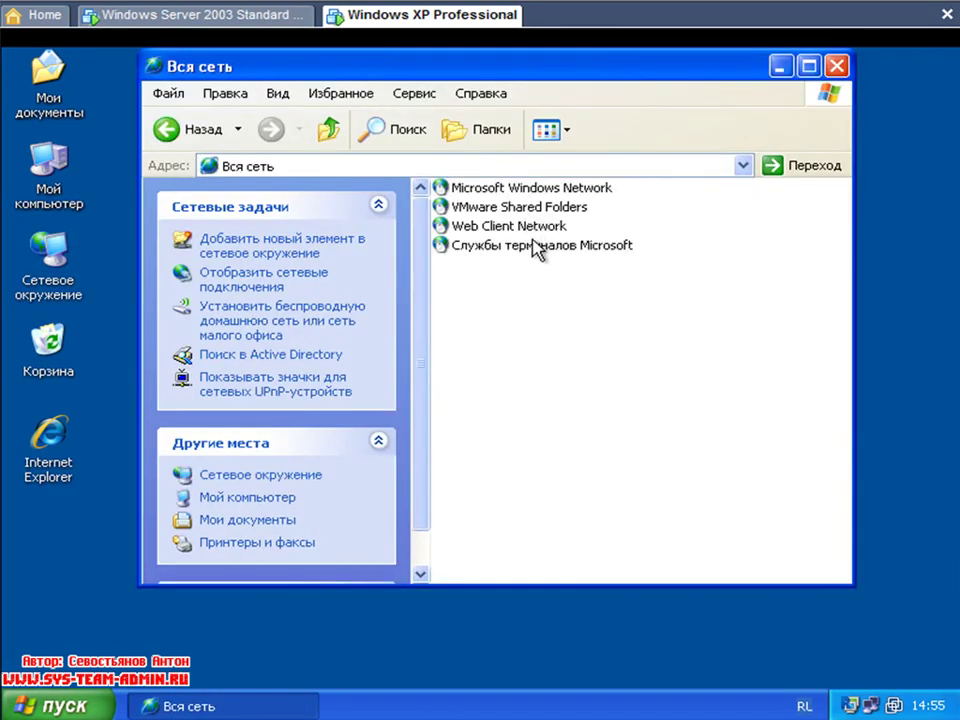
pyautogui.doubleClick(537, 200)
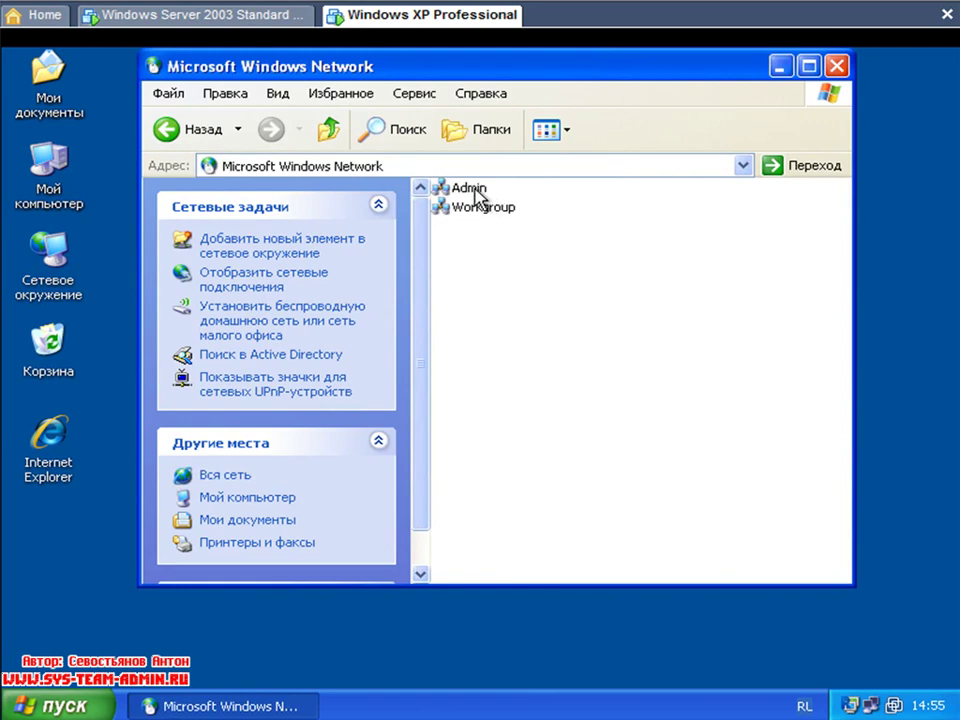
pyautogui.doubleClick(445, 189)
pyautogui.doubleClick(555, 207)
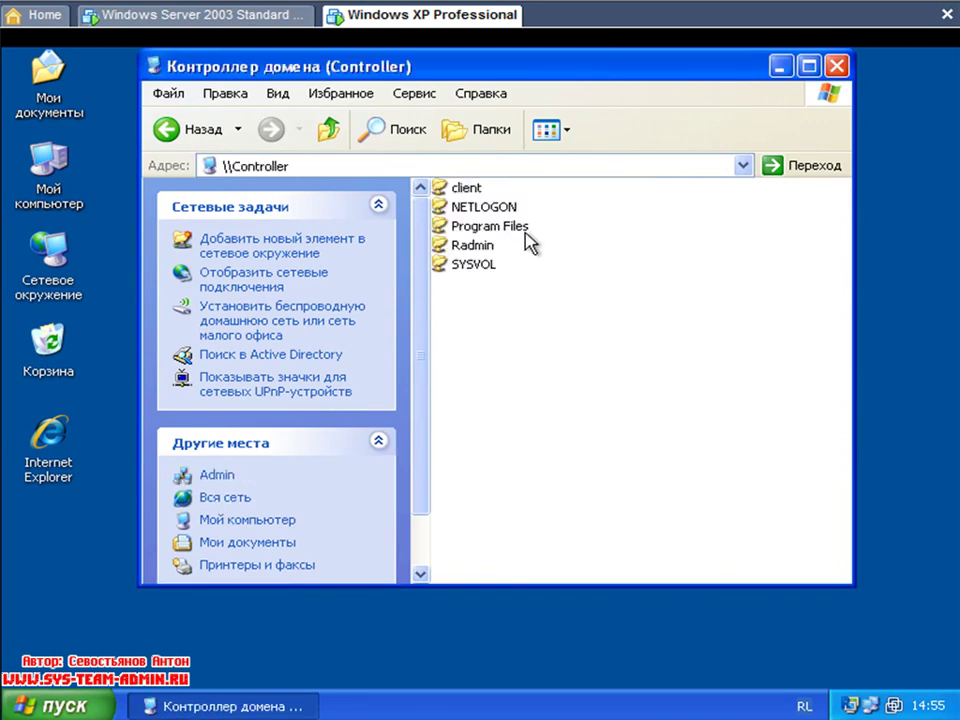
pyautogui.click(479, 245)
pyautogui.doubleClick(481, 248)
# Test read access to the share by copying the Radmin registry file to the desktop, and delete that copy.
pyautogui.moveTo(472, 190); pyautogui.dragTo(78, 600)
pyautogui.hotkey('alt', 'shift')
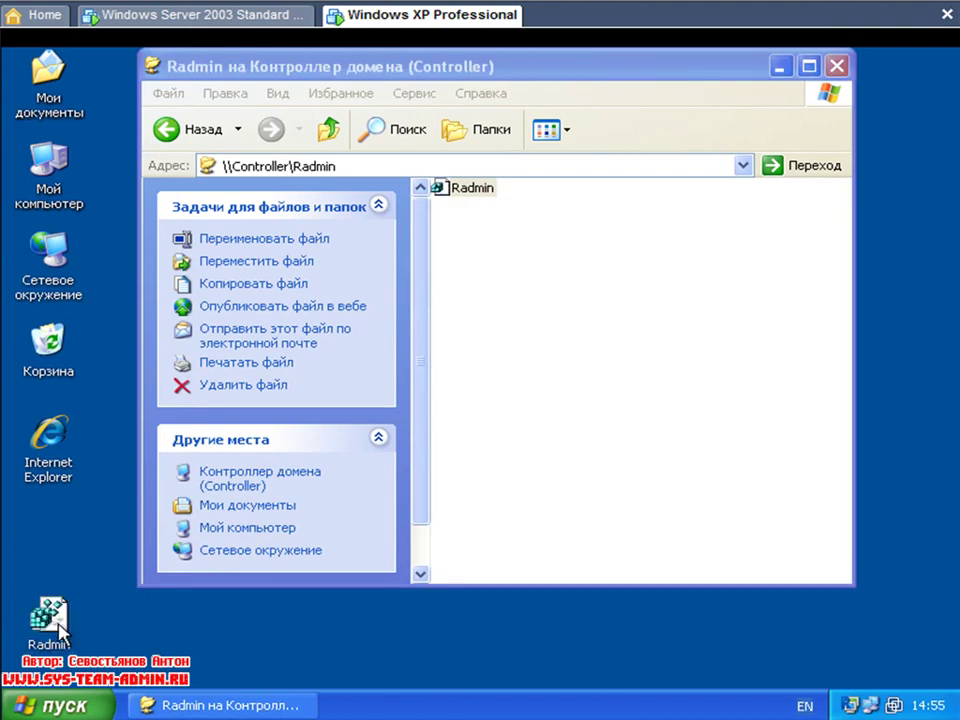
pyautogui.press('Delete')
pyautogui.press('Return')
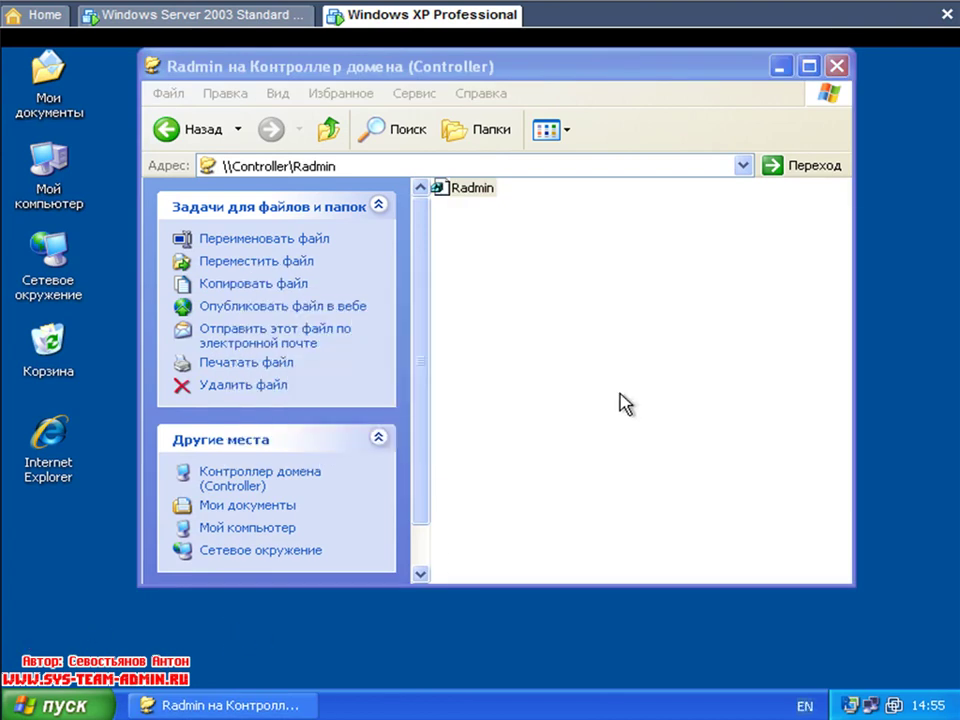
pyautogui.click(583, 313)
# Switch back to the Windows Server 2003 machine and create a new text document in the E:\Radmin folder.
pyautogui.click(305, 15)
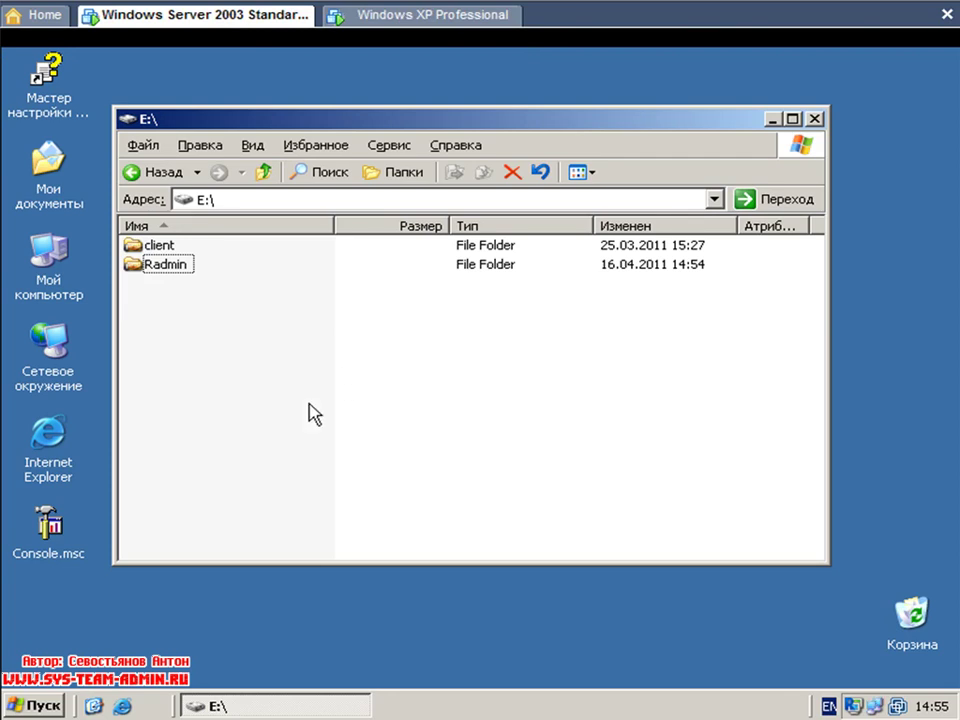
pyautogui.doubleClick(168, 266)
pyautogui.moveTo(355, 128); pyautogui.dragTo(422, 126)
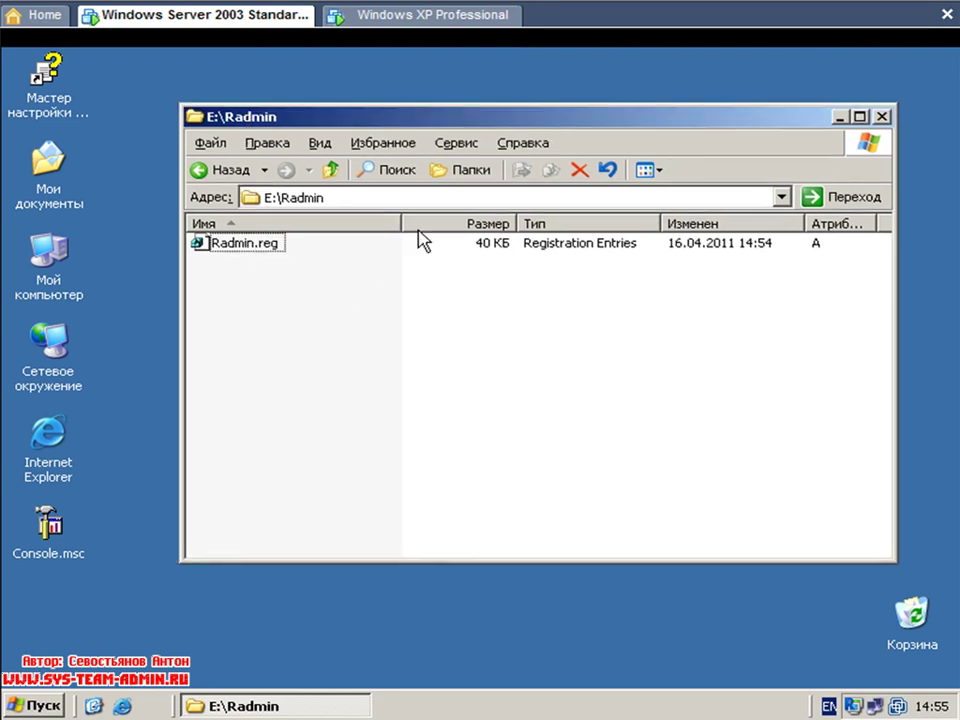
pyautogui.rightClick(254, 322)
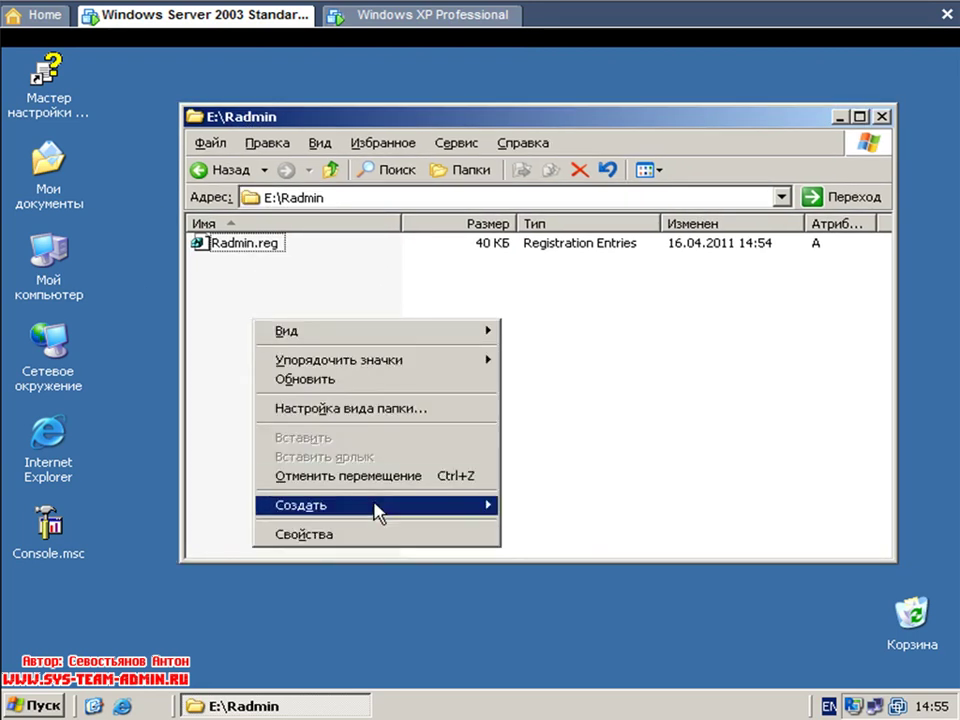
pyautogui.moveTo(461, 510)
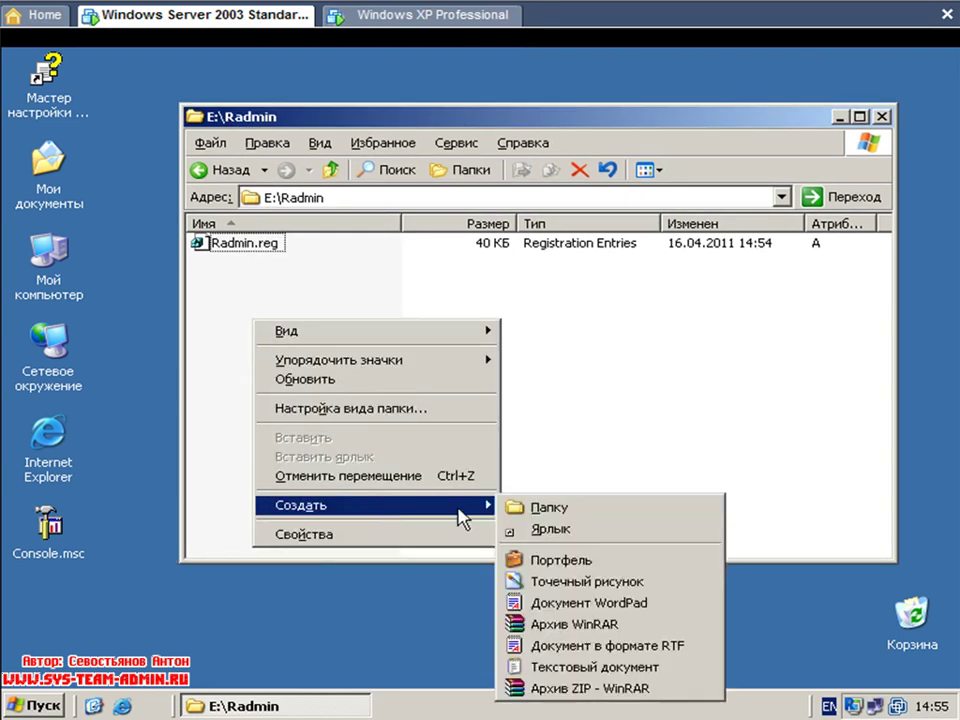
pyautogui.click(636, 667)
pyautogui.moveTo(341, 262); pyautogui.dragTo(131, 283)
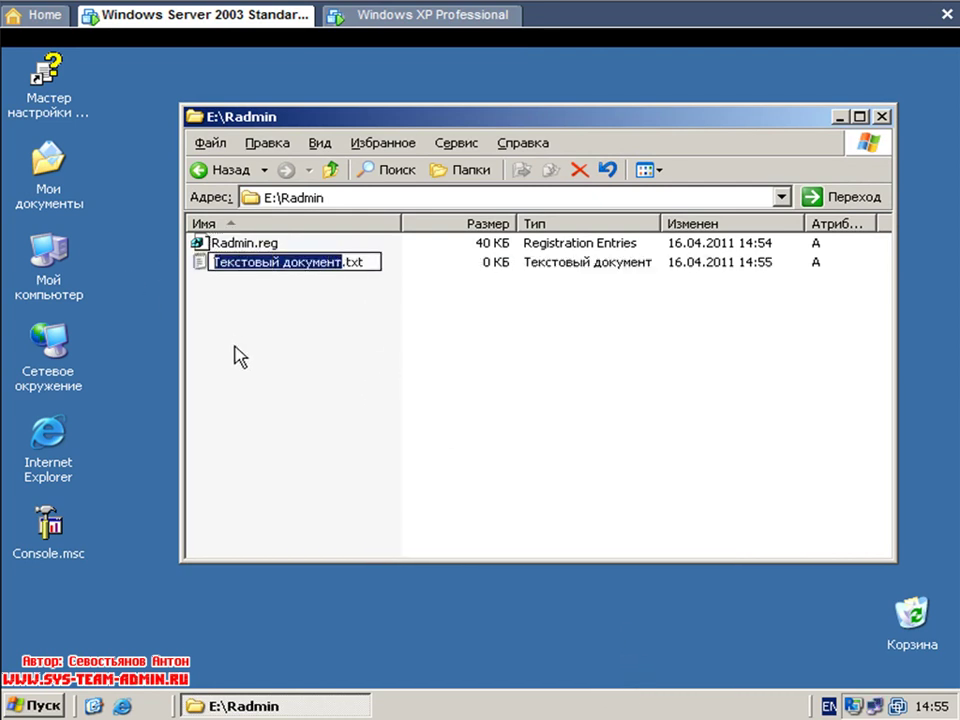
# Name the new document Radmin.bat, replacing its txt extension to make it a batch file.
pyautogui.write('Radmin')
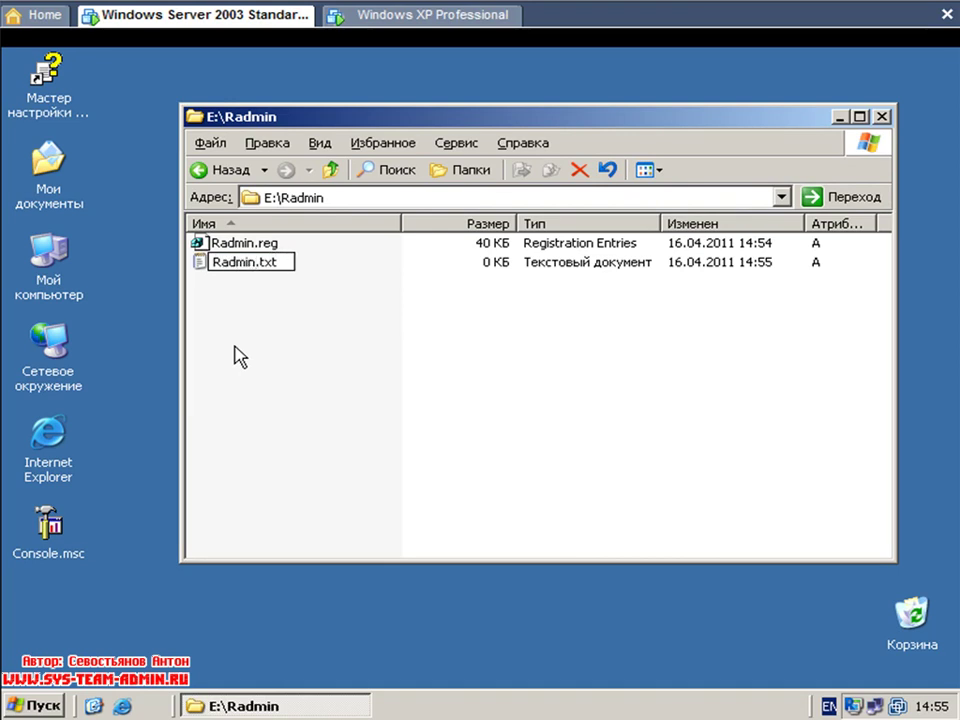
pyautogui.press('End')
pyautogui.press('BackSpace')
pyautogui.press('BackSpace')
pyautogui.press('BackSpace')
pyautogui.write('ba')
pyautogui.press('Return')
pyautogui.click(441, 436)
# Open Radmin.bat for editing in Notepad and enter the start of the command, regedit.exe /s \\.
pyautogui.rightClick(253, 263)
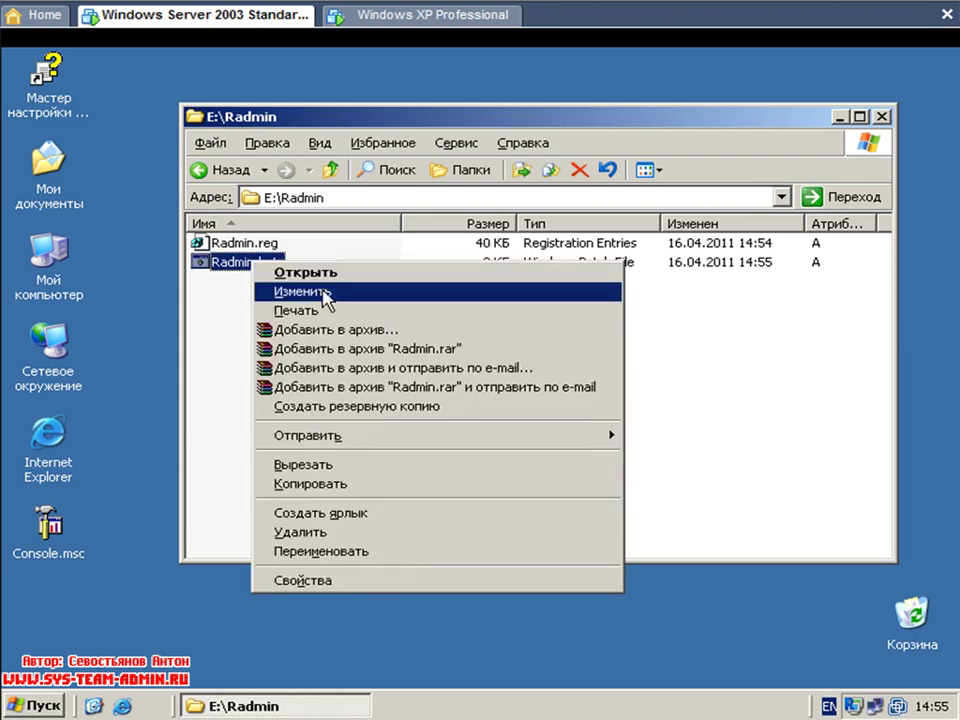
pyautogui.click(332, 293)
pyautogui.moveTo(283, 162); pyautogui.dragTo(250, 296)
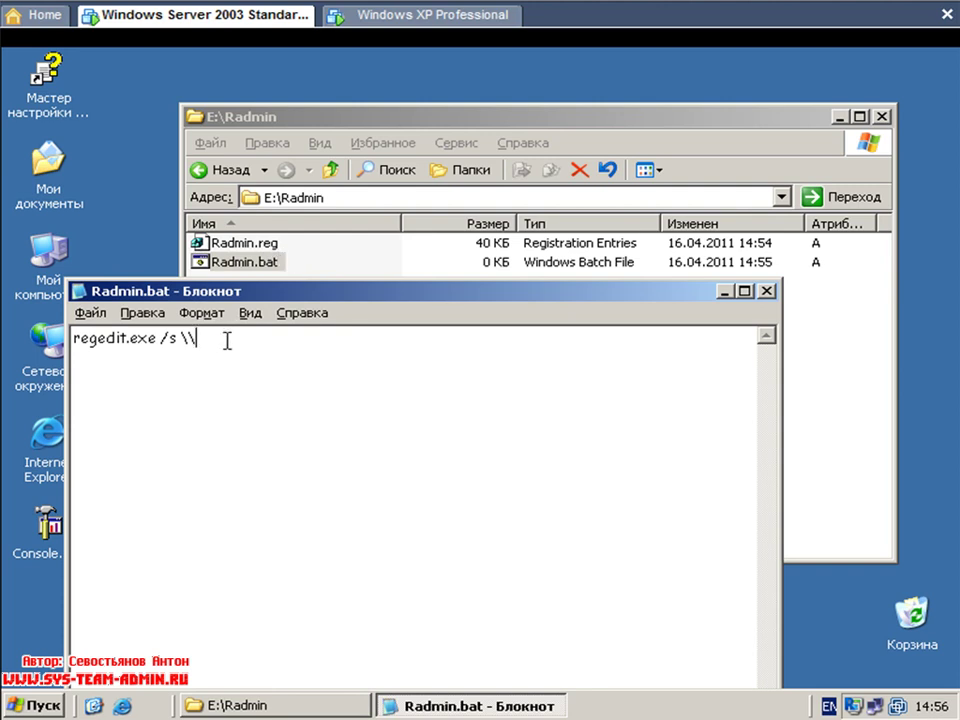
# Browse the network through the Admin domain to the Radmin share on Controller and copy its path, \\Controller\Radmin.
pyautogui.doubleClick(30, 350)
pyautogui.doubleClick(208, 239)
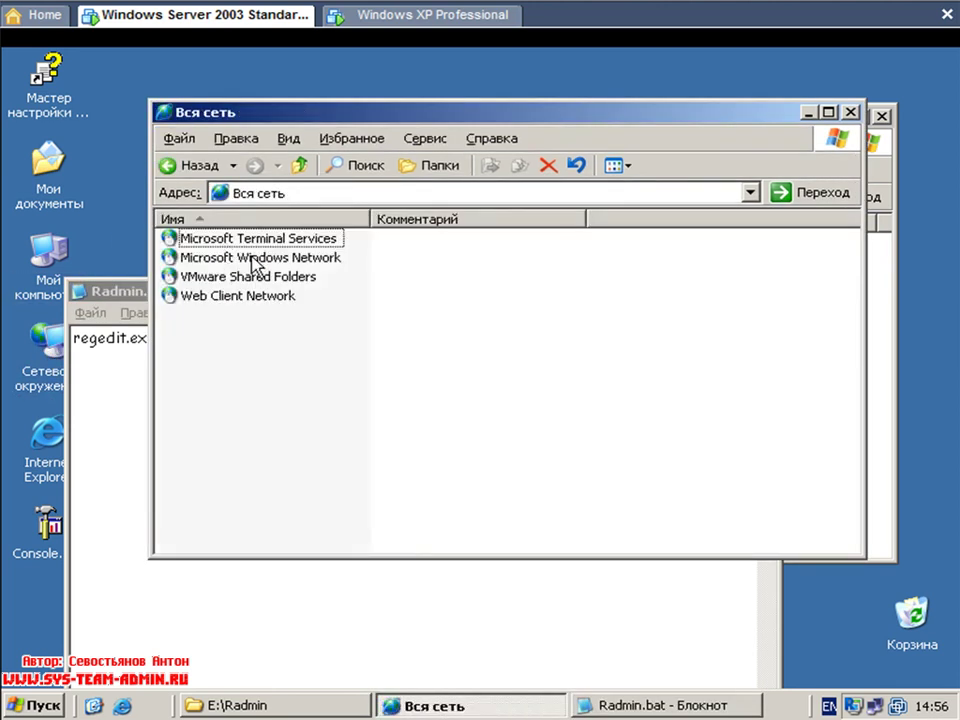
pyautogui.doubleClick(272, 258)
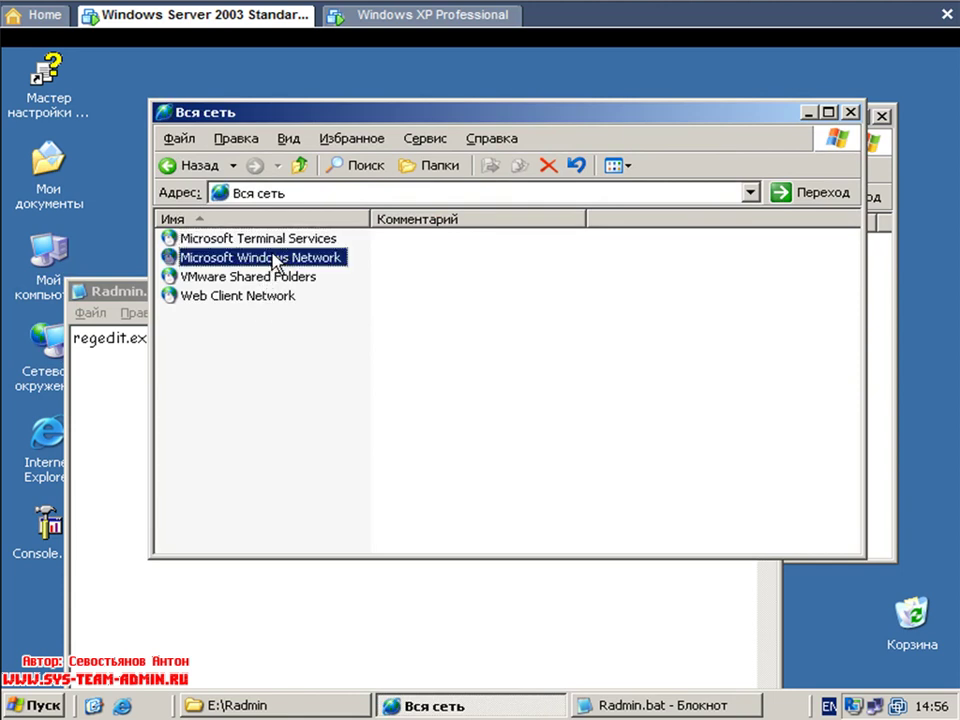
pyautogui.doubleClick(206, 242)
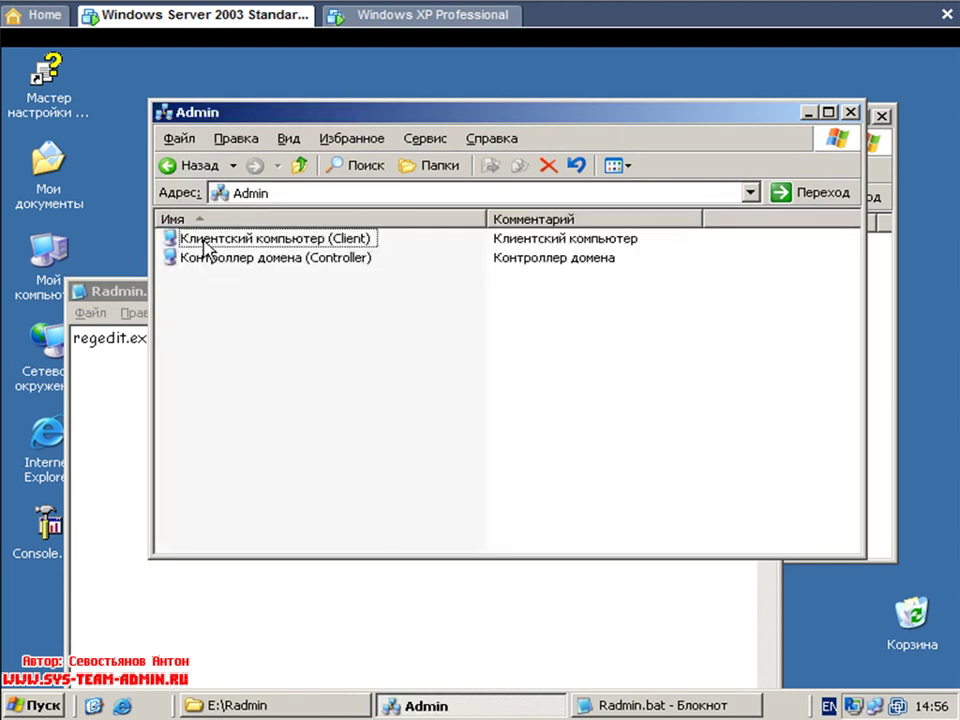
pyautogui.doubleClick(229, 262)
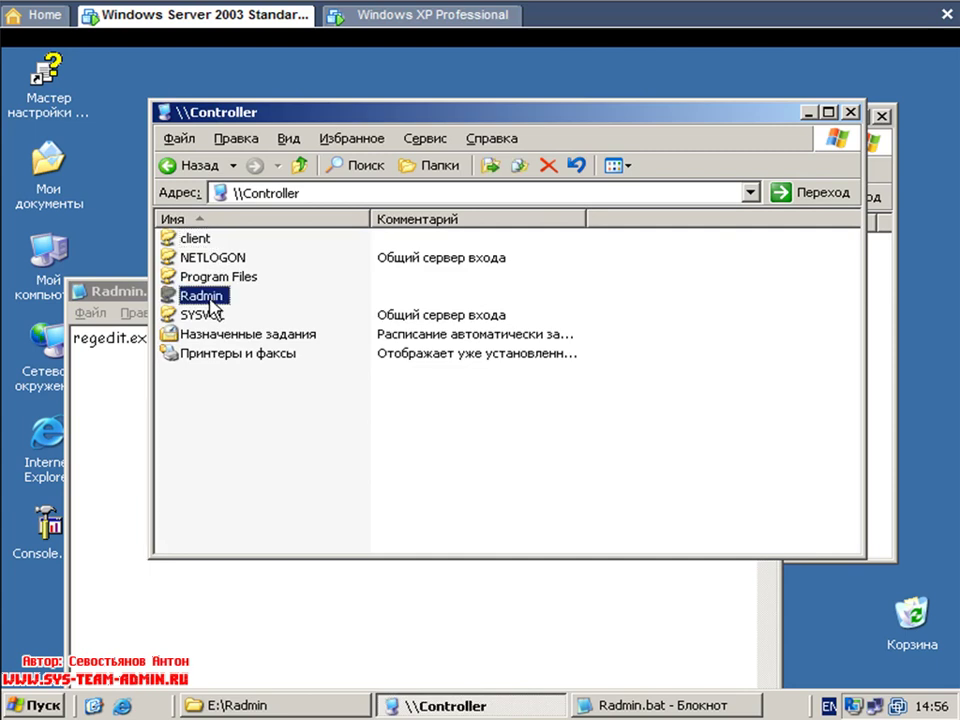
pyautogui.doubleClick(208, 294)
pyautogui.click(386, 193)
pyautogui.hotkey('ctrl', 'c')
pyautogui.rightClick(389, 193)
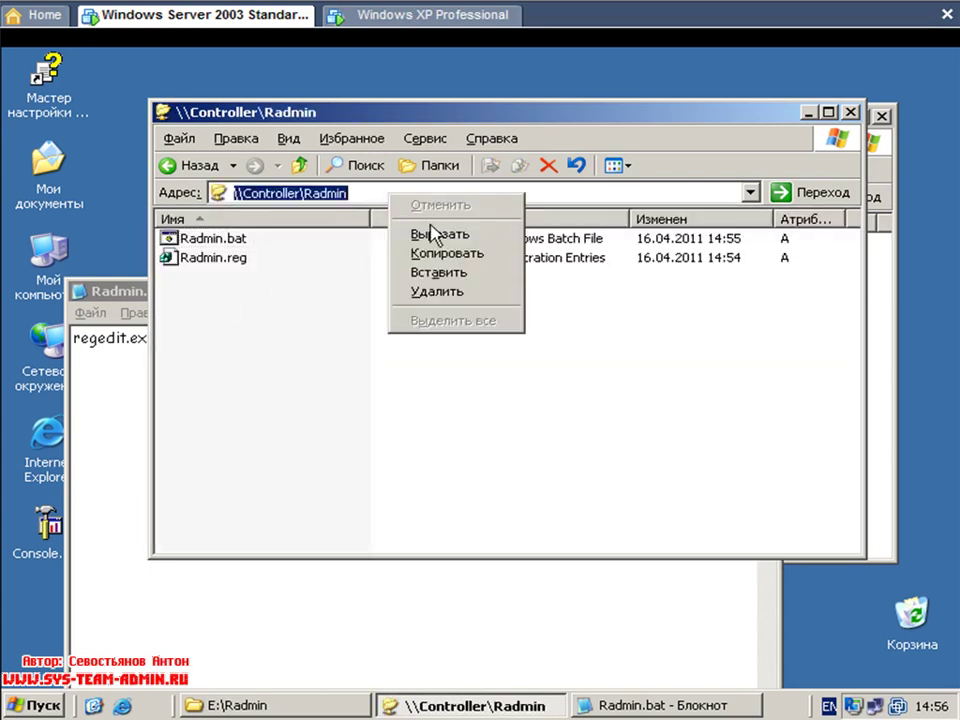
pyautogui.click(452, 254)
# Complete the batch command as regedit.exe /s \\Controller\Radmin\Radmin.reg using the copied path, and close Radmin.bat, saving the changes.
pyautogui.click(133, 394)
pyautogui.click(260, 341)
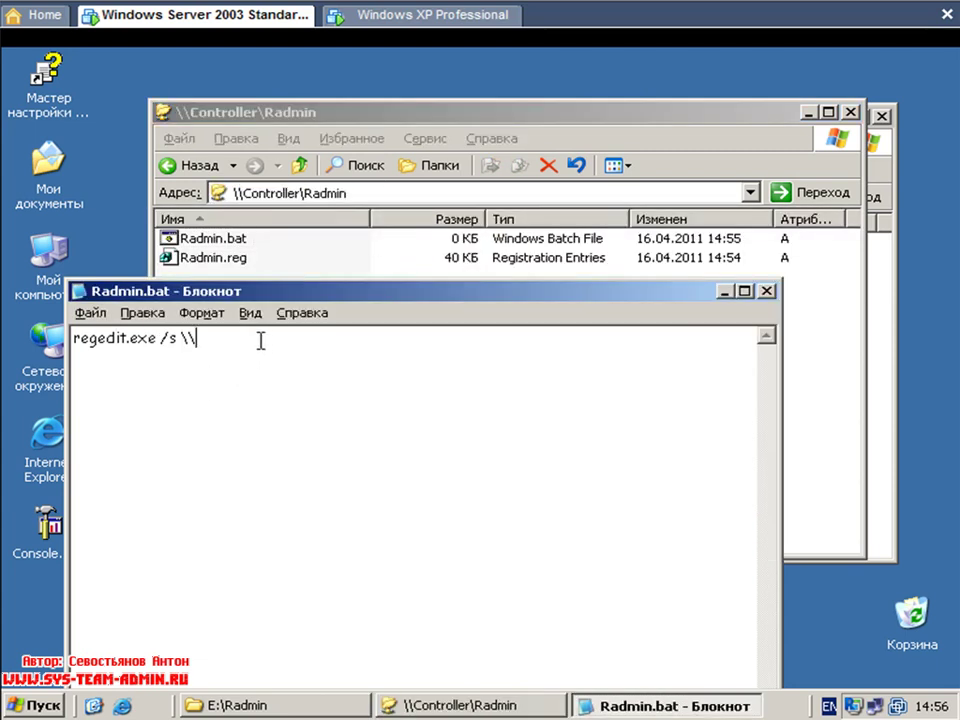
pyautogui.hotkey('ctrl', 'v')
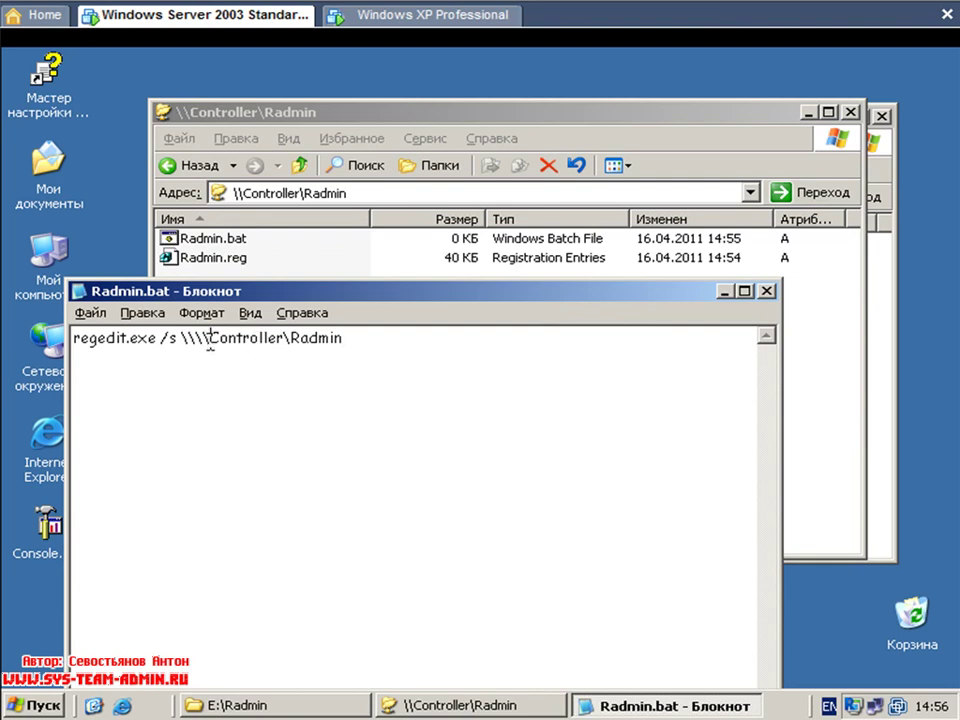
pyautogui.press('BackSpace')
pyautogui.press('BackSpace')
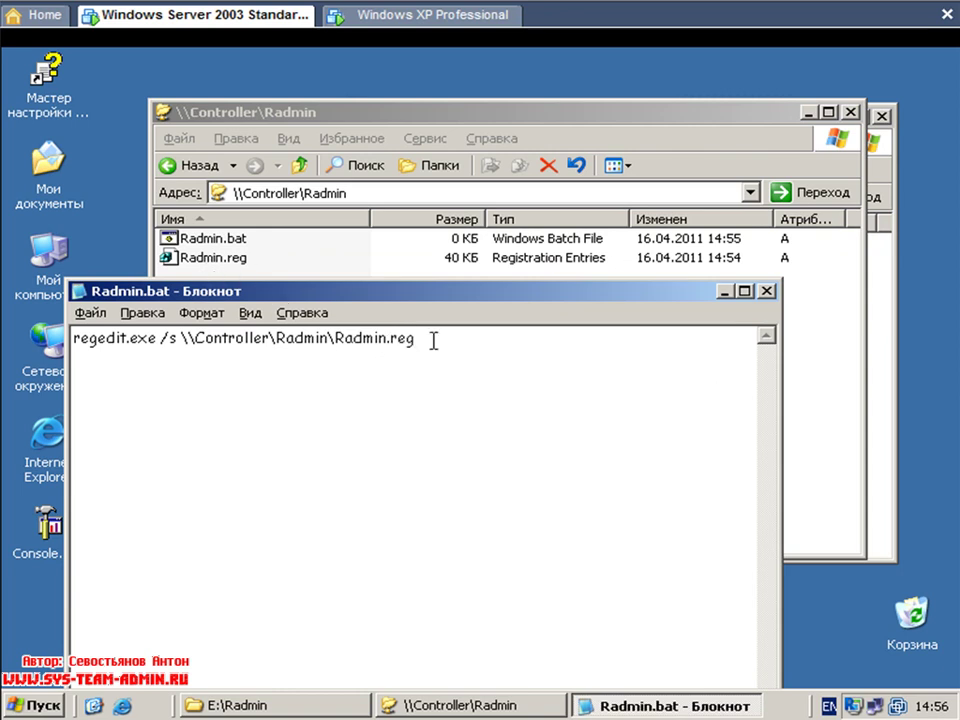
pyautogui.click(767, 291)
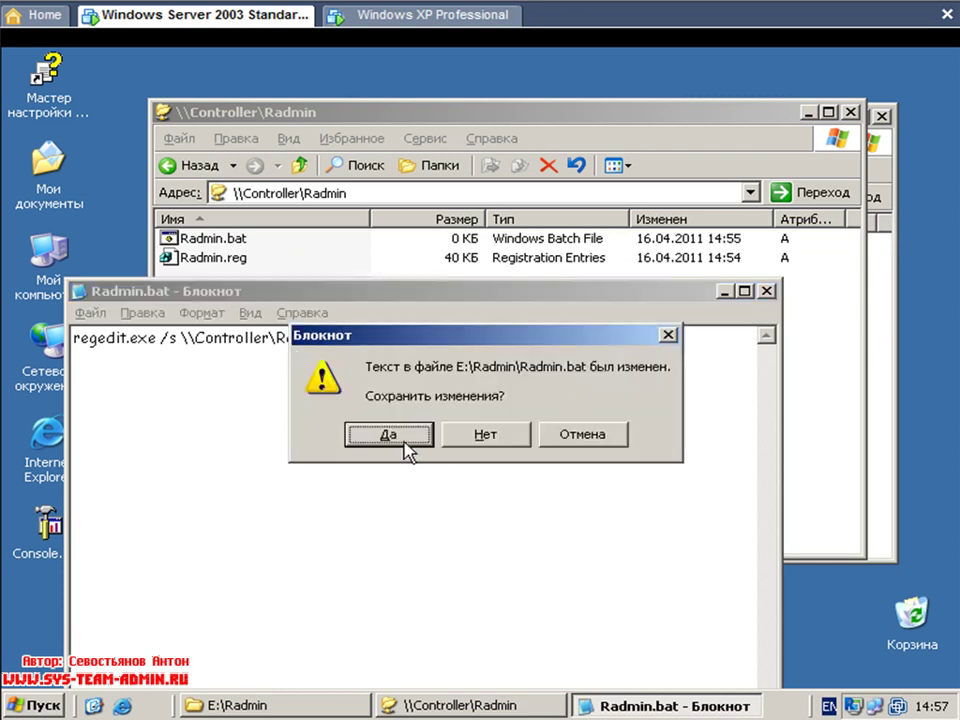
pyautogui.click(389, 434)
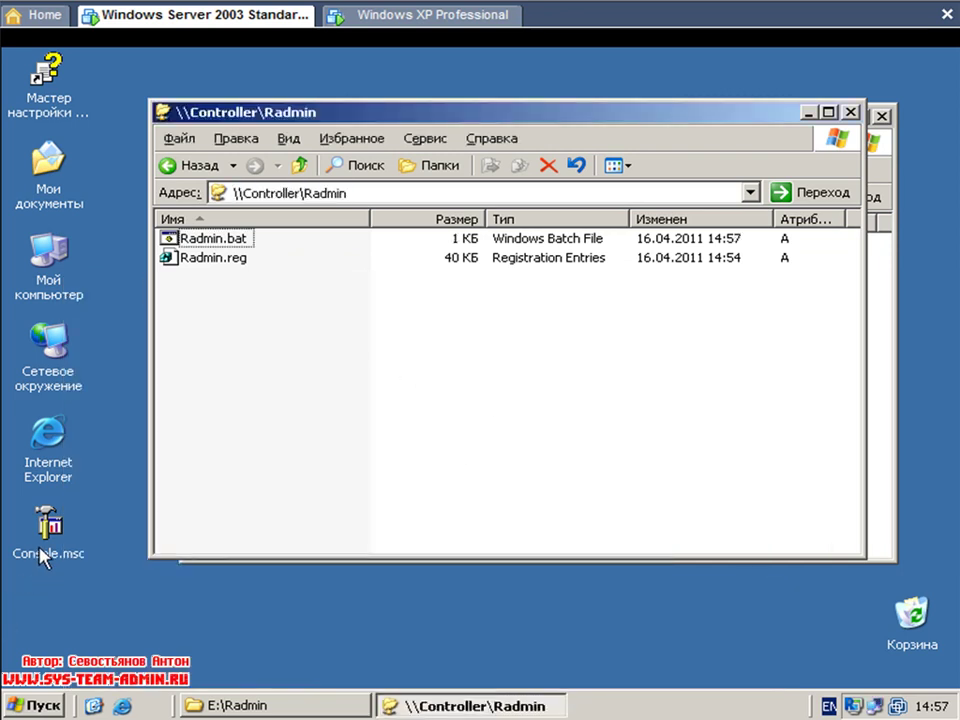
# Open Active Directory Users and Computers and display the group policy links in the properties of the admin.local domain.
pyautogui.click(40, 706)
pyautogui.moveTo(163, 492)
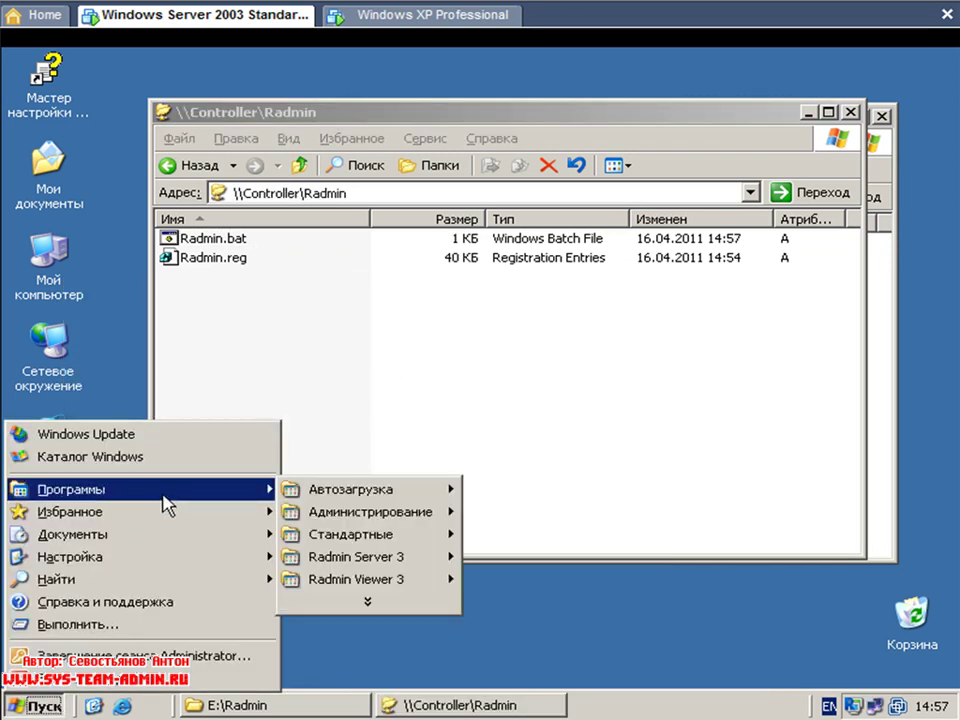
pyautogui.moveTo(429, 514)
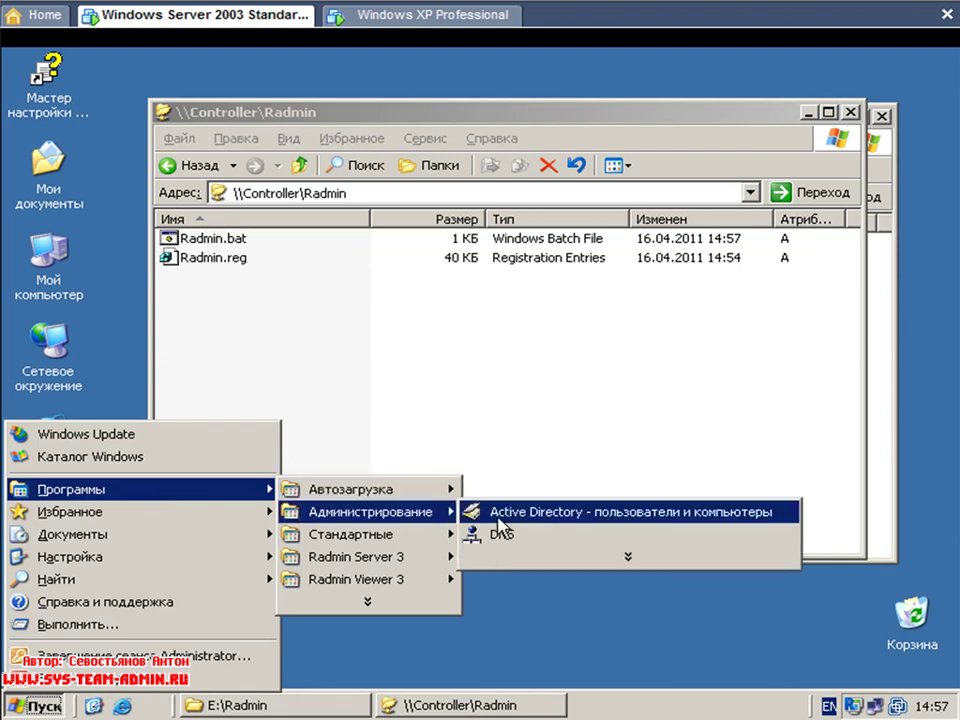
pyautogui.click(484, 512)
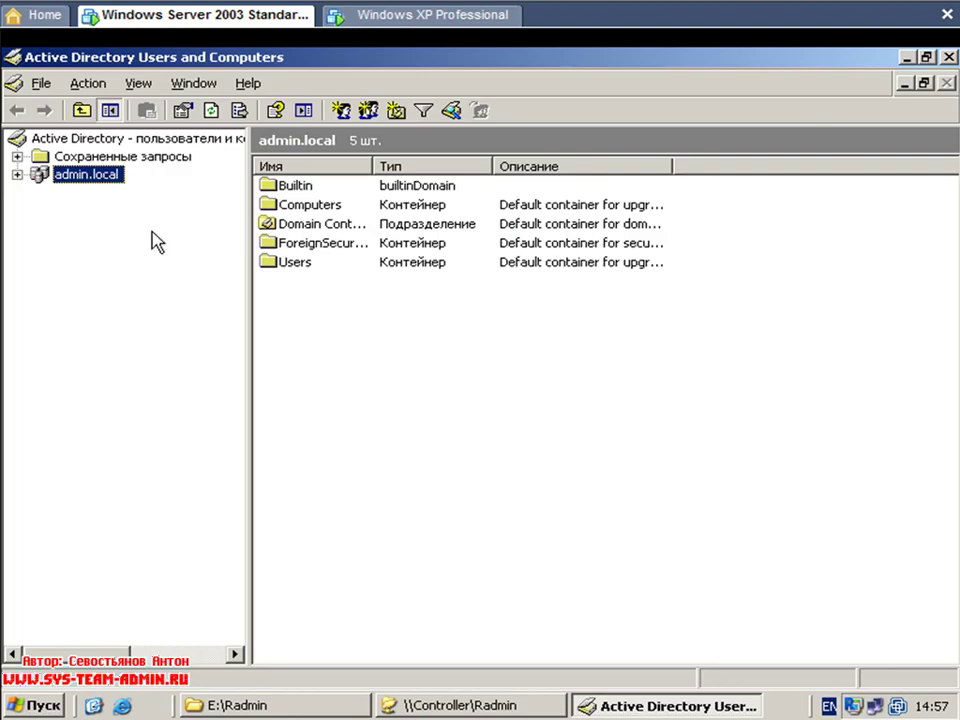
pyautogui.rightClick(58, 176)
pyautogui.click(168, 458)
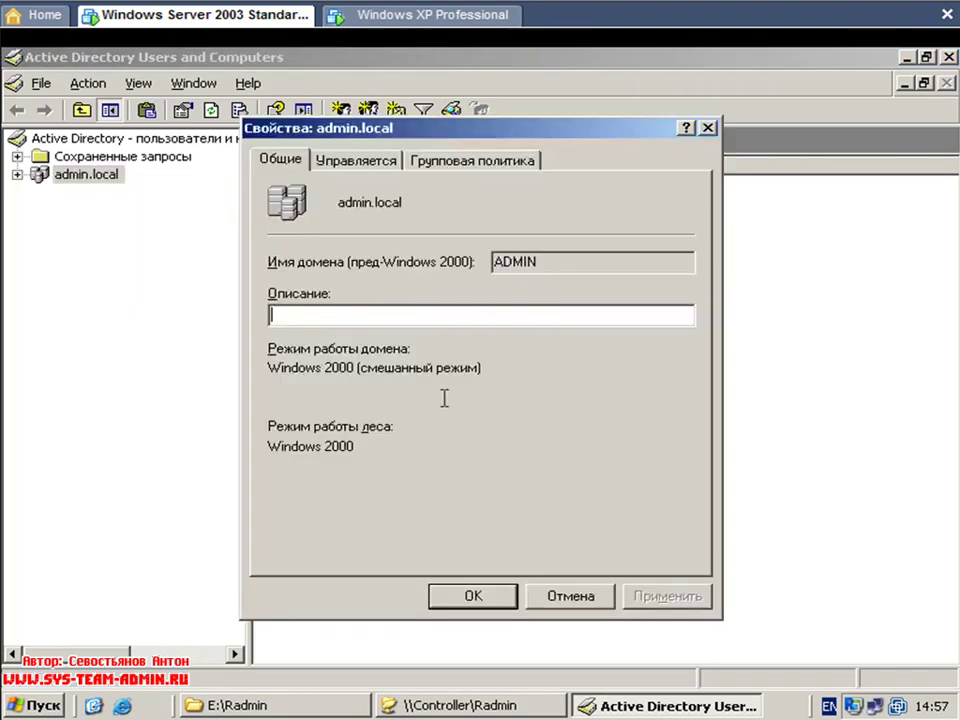
pyautogui.click(472, 159)
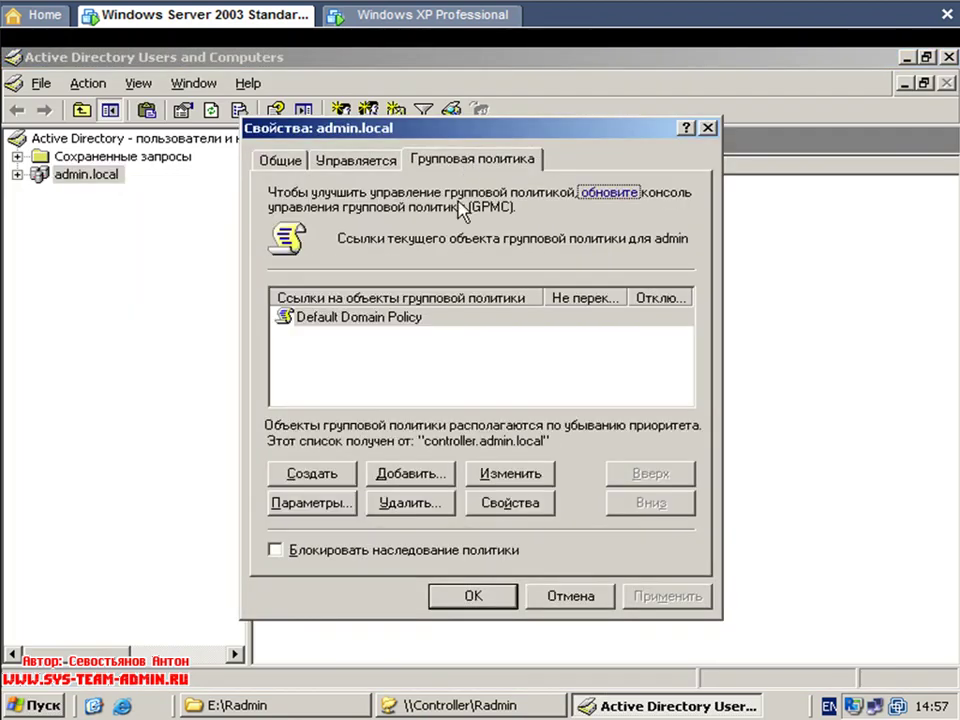
# Create a new group policy object for the domain named "Radmin изменение логина и пароля".
pyautogui.click(309, 476)
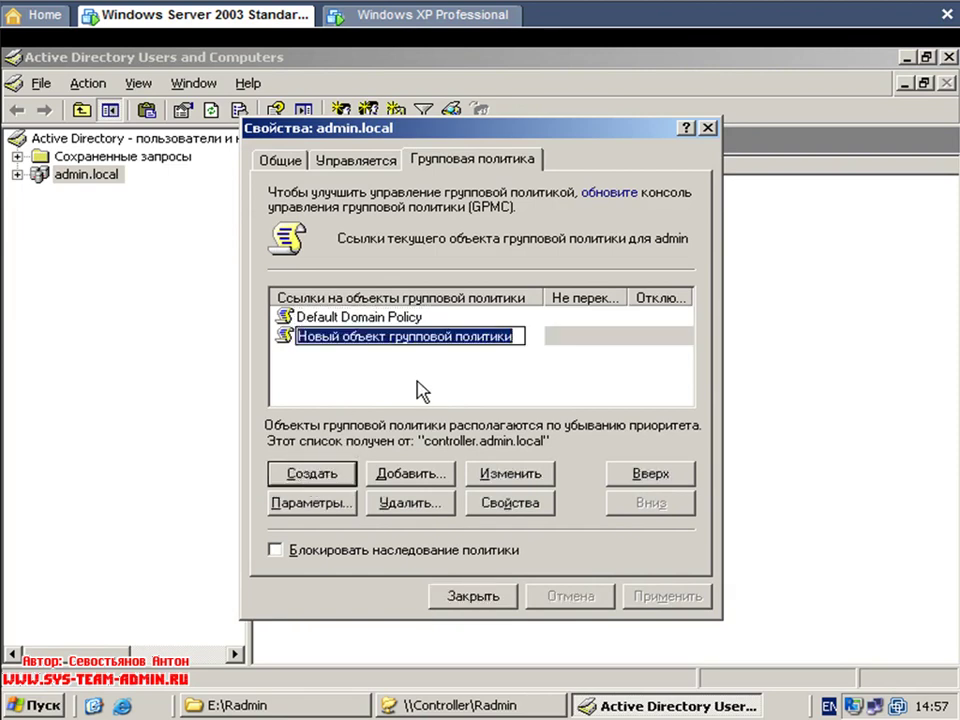
pyautogui.write('E')
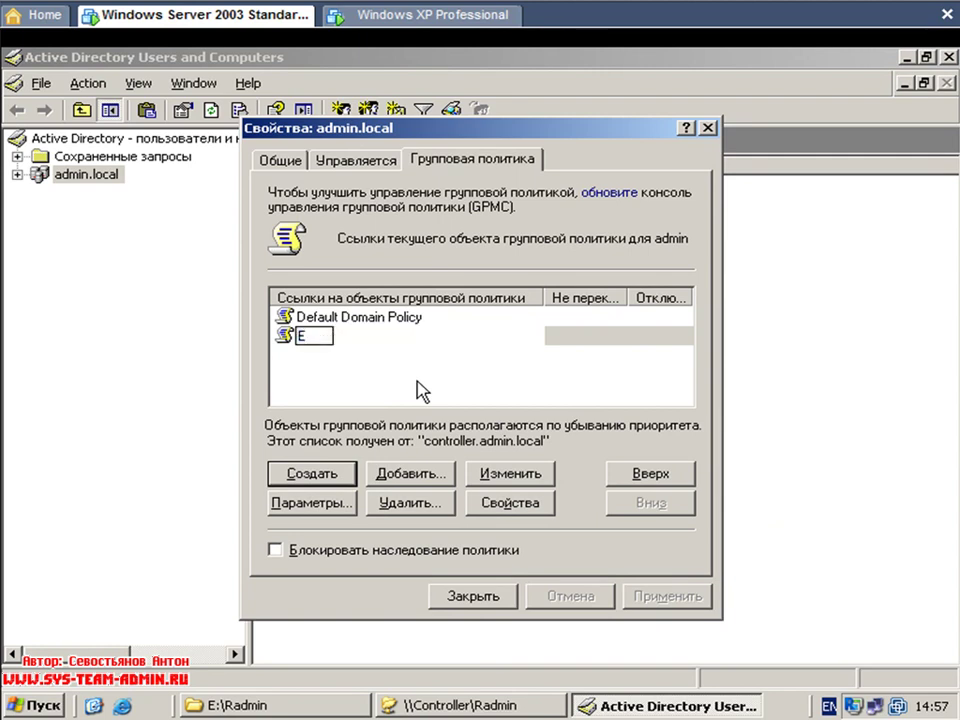
pyautogui.write('K')
pyautogui.write('admin')
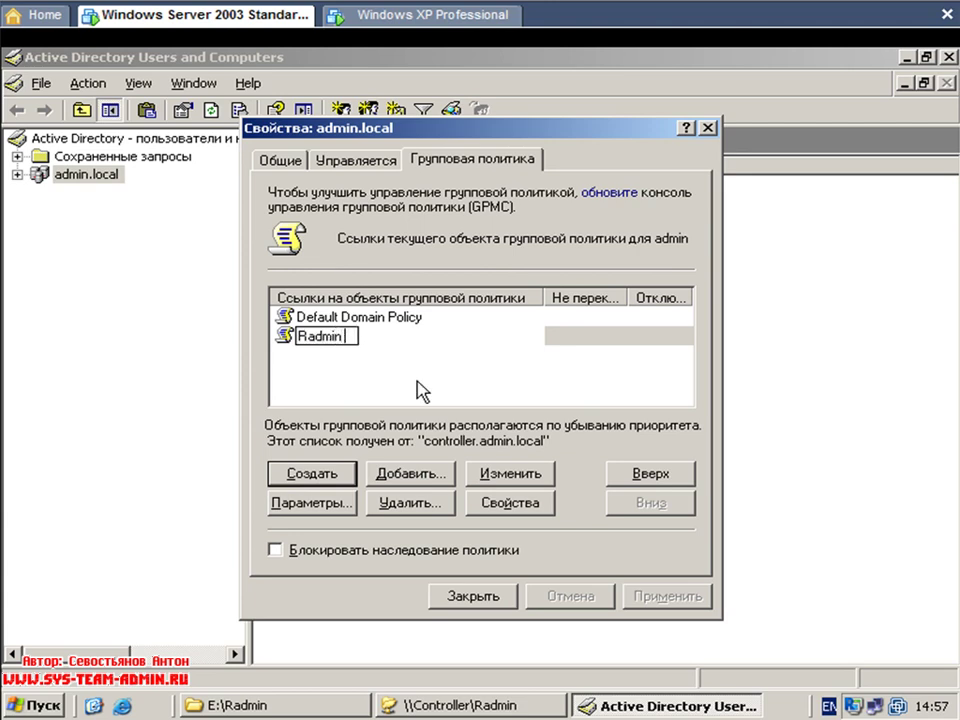
pyautogui.write(' изменен')
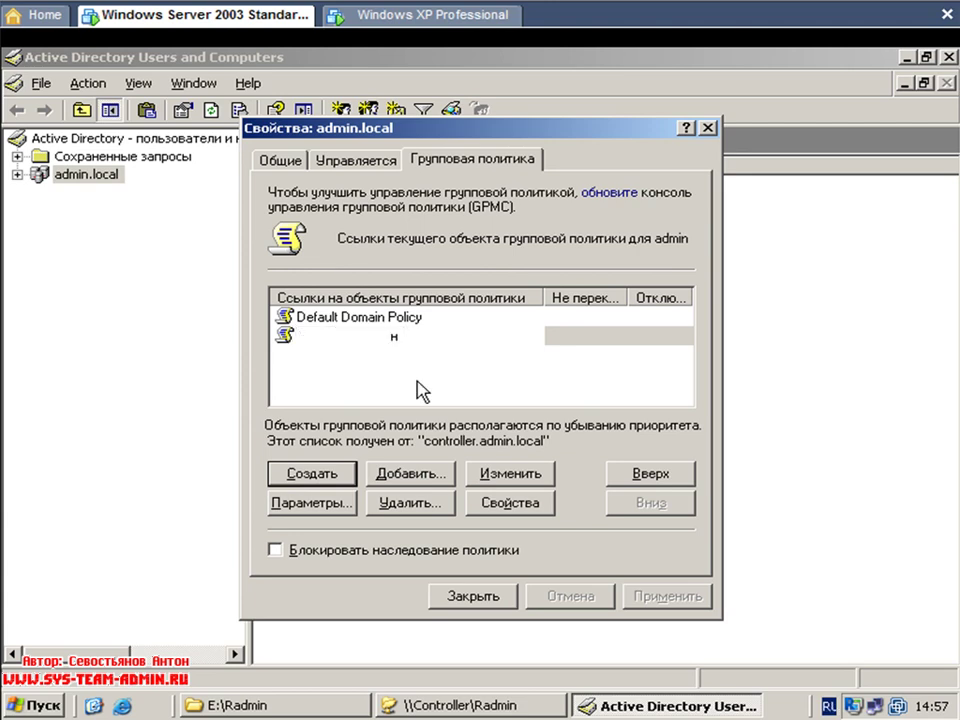
pyautogui.write('ие')
pyautogui.write(' логина на')
pyautogui.write('роля')
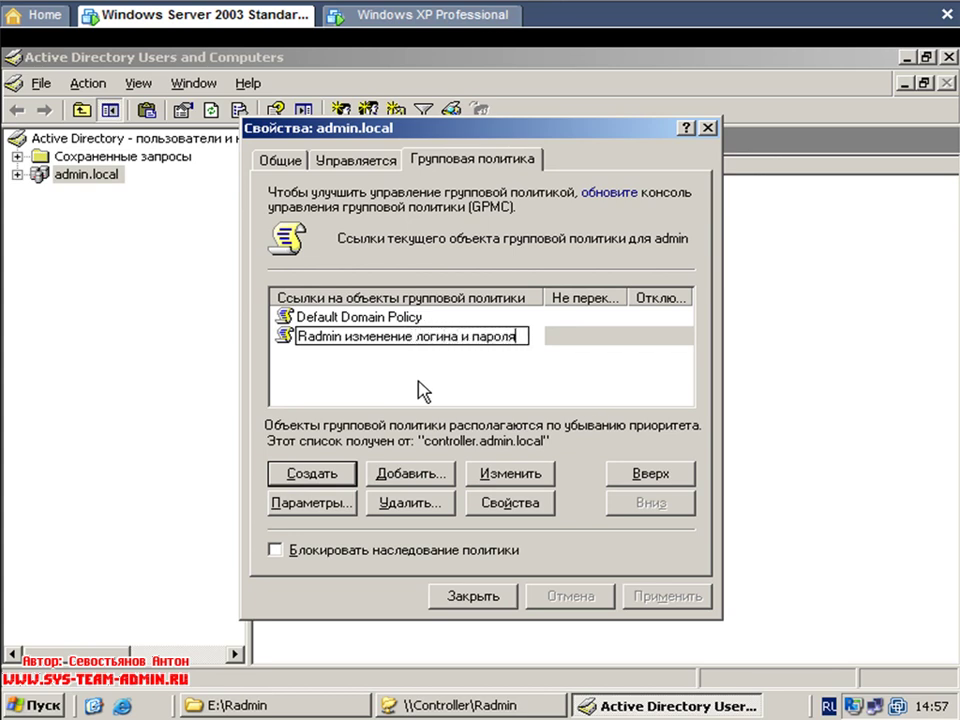
pyautogui.click(418, 383)
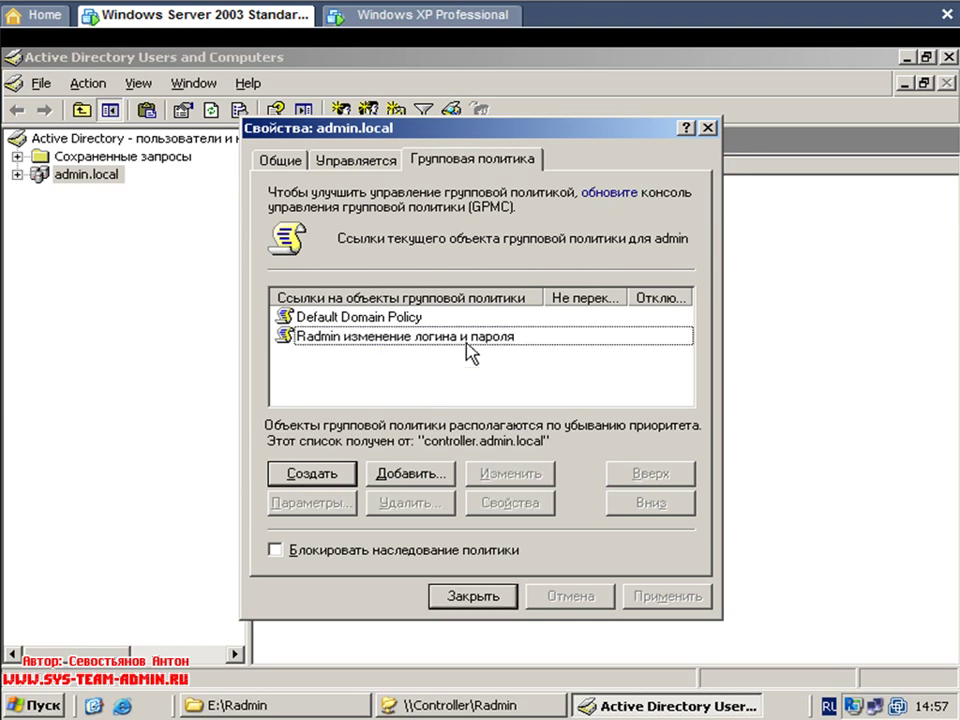
# Open the new Radmin policy for editing and bring up the computer configuration's startup script properties (Автозагрузка) under Конфигурация Windows.
pyautogui.click(467, 344)
pyautogui.doubleClick(466, 340)
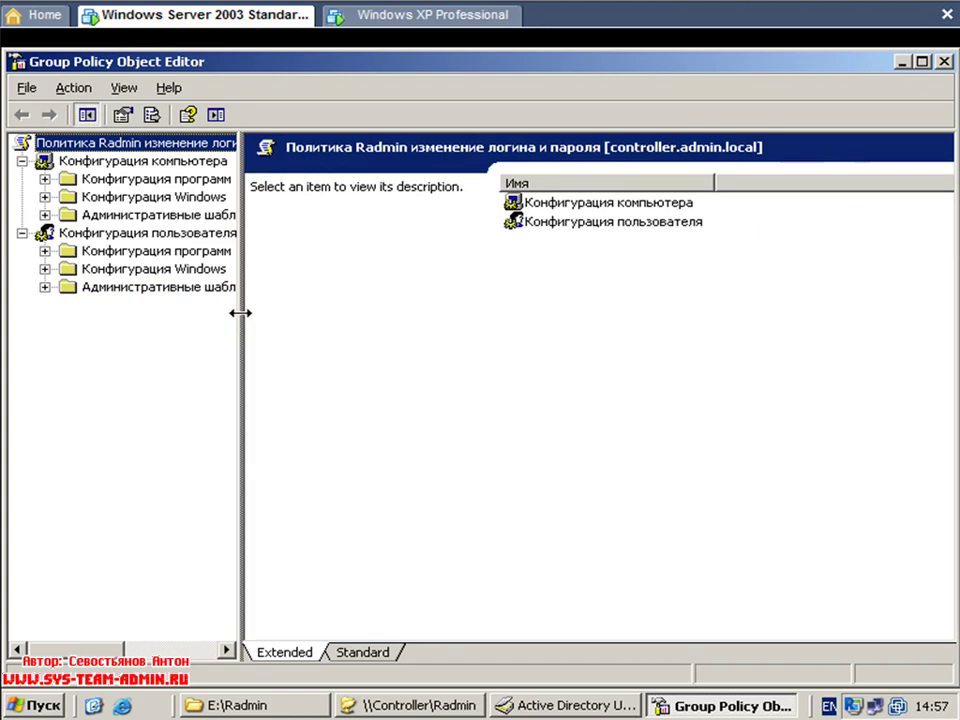
pyautogui.moveTo(240, 313); pyautogui.dragTo(401, 314)
pyautogui.doubleClick(207, 195)
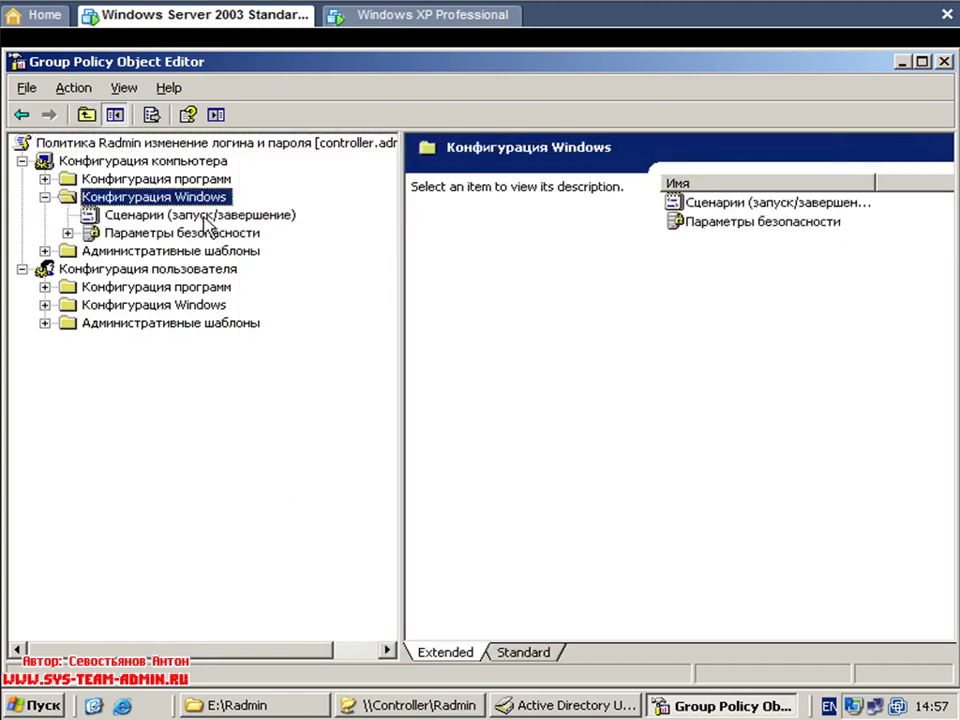
pyautogui.click(184, 219)
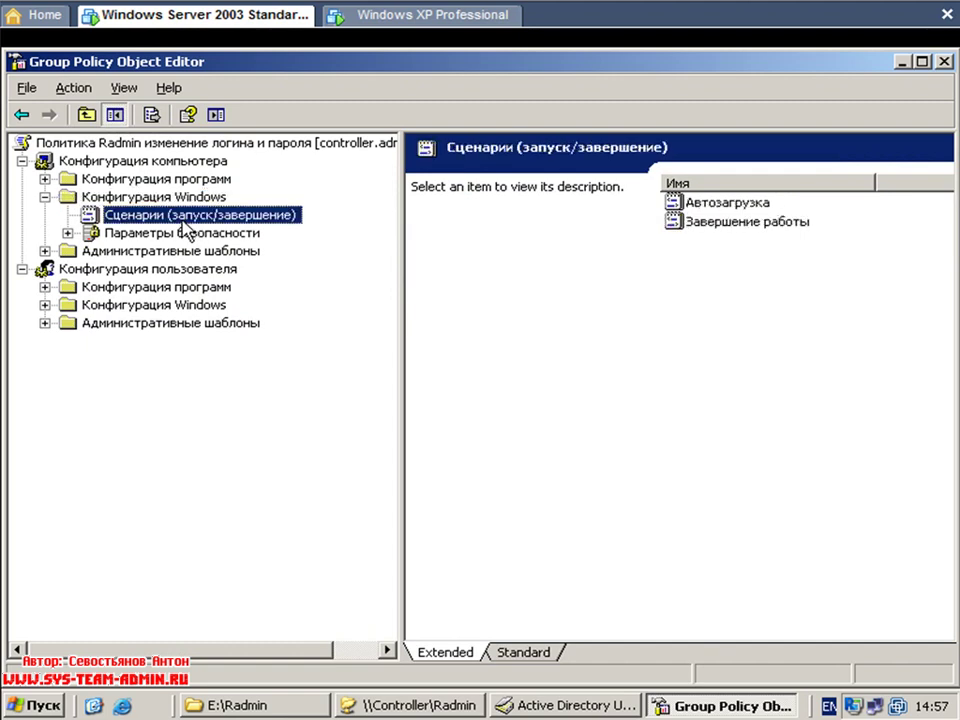
pyautogui.click(528, 656)
pyautogui.click(508, 165)
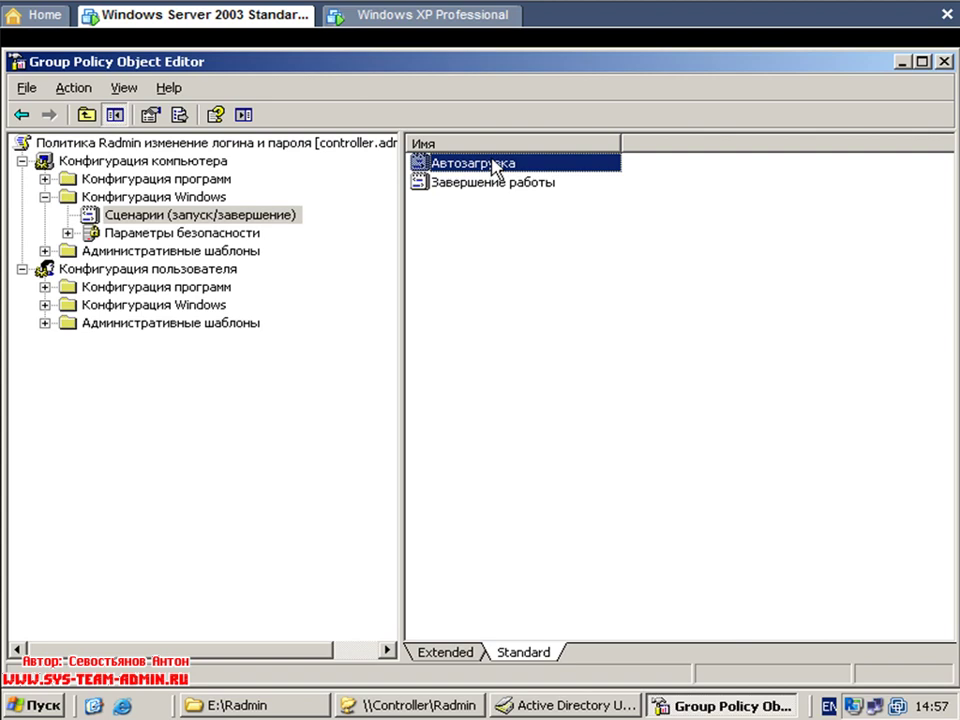
pyautogui.doubleClick(500, 164)
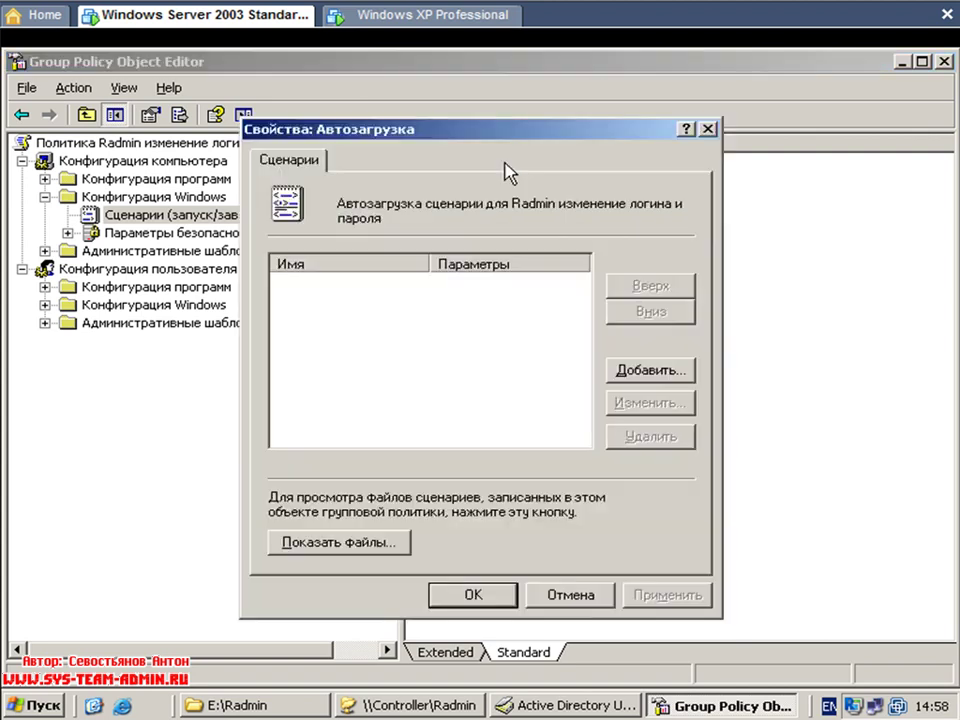
# Start adding a startup script and browse the whole network through the Admin domain to the Radmin share on Controller.
pyautogui.click(666, 372)
pyautogui.click(658, 280)
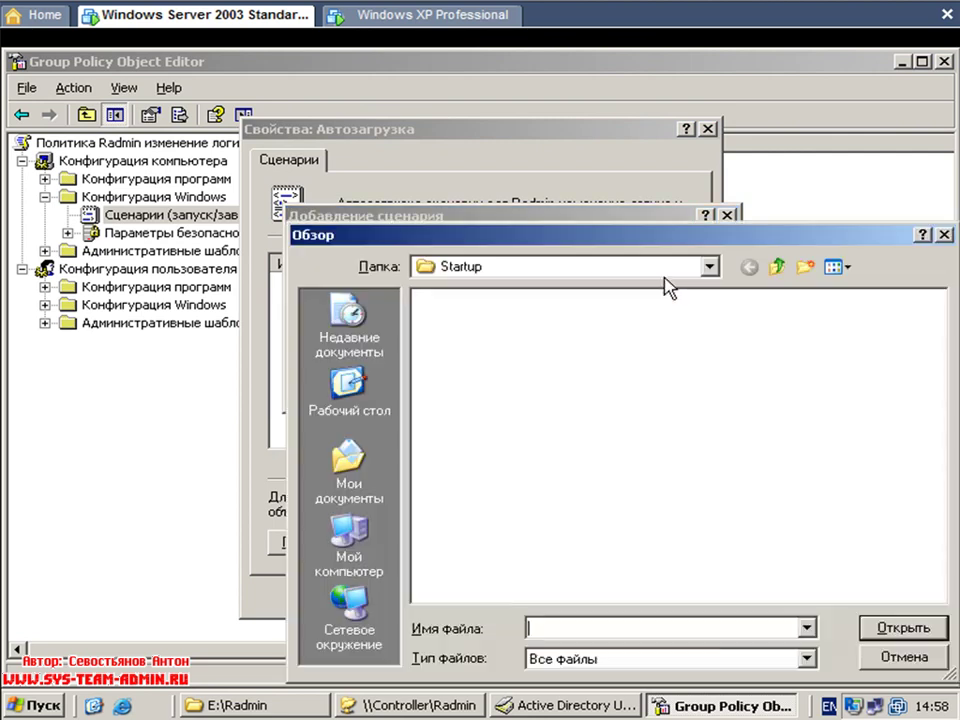
pyautogui.click(340, 620)
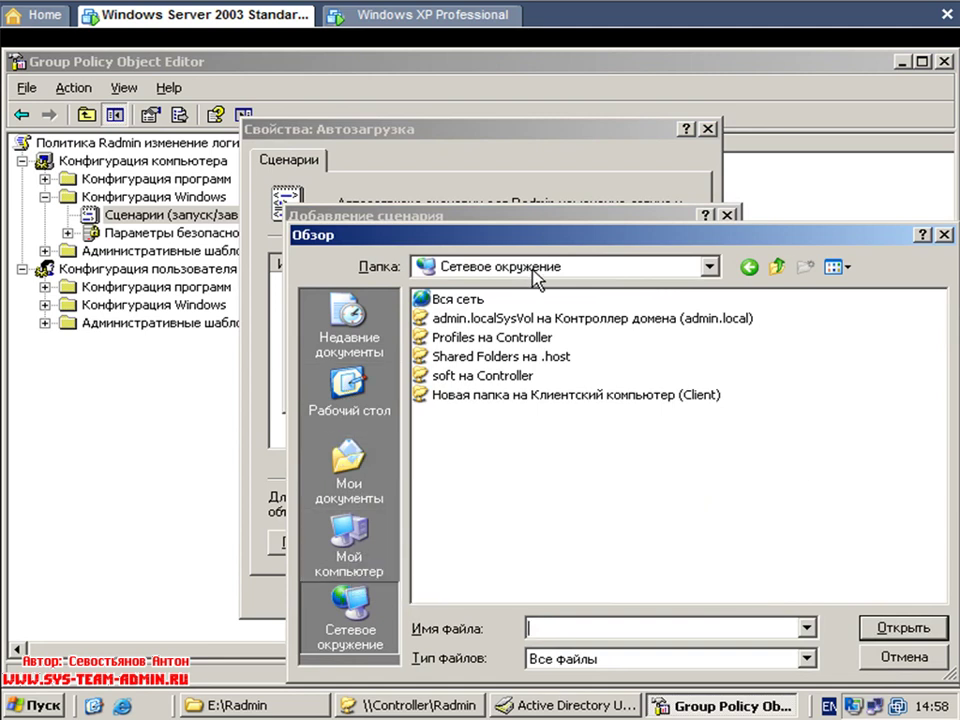
pyautogui.moveTo(533, 241); pyautogui.dragTo(260, 326)
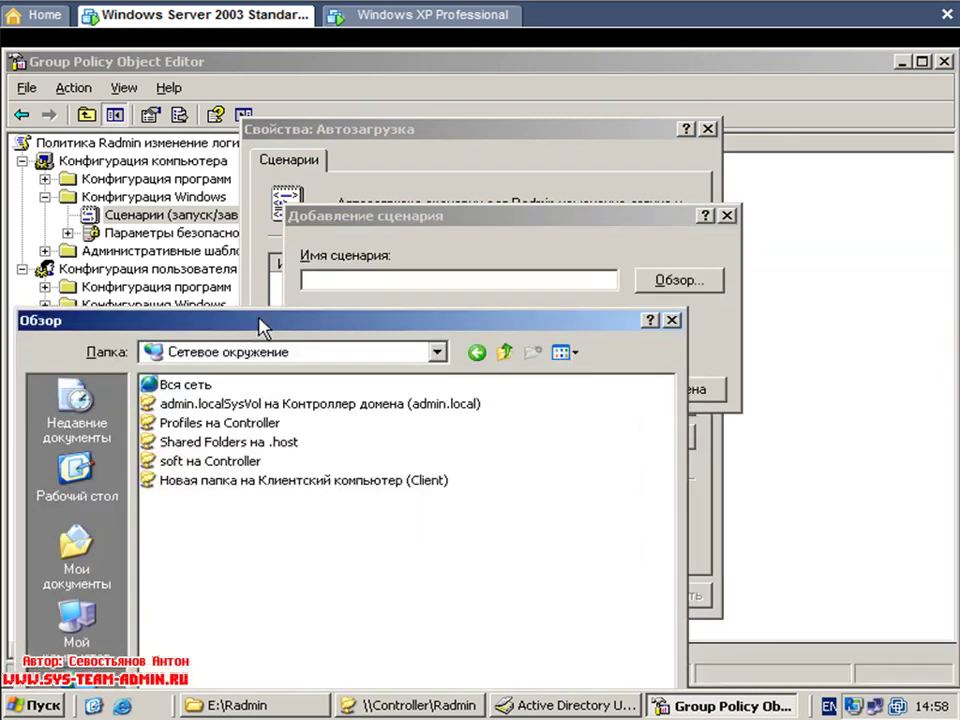
pyautogui.moveTo(260, 326); pyautogui.dragTo(372, 206)
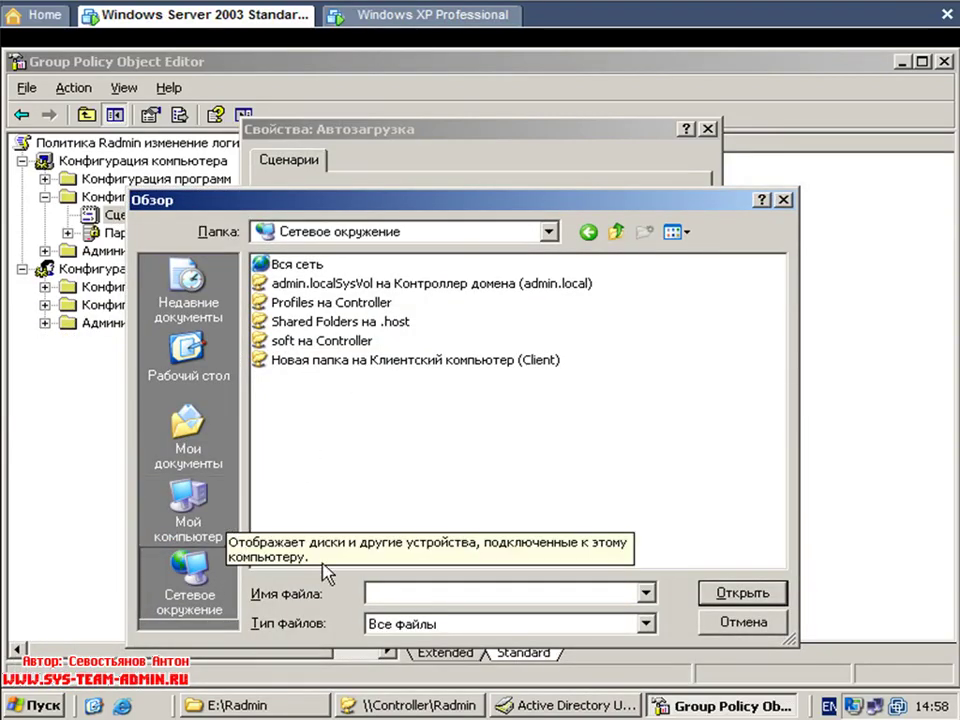
pyautogui.doubleClick(305, 265)
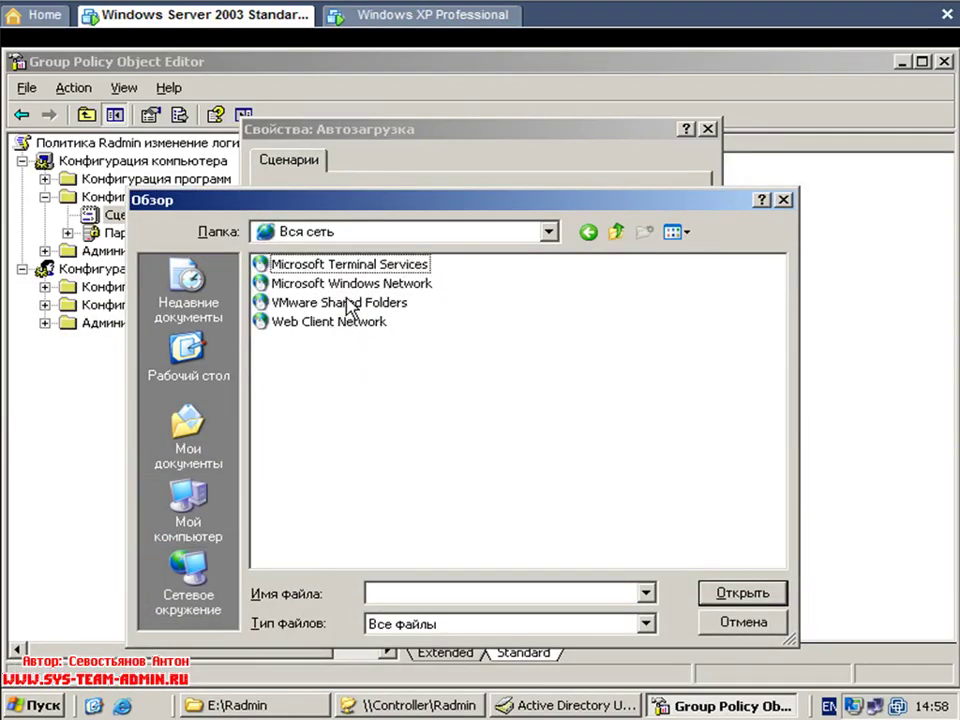
pyautogui.doubleClick(353, 288)
pyautogui.doubleClick(262, 266)
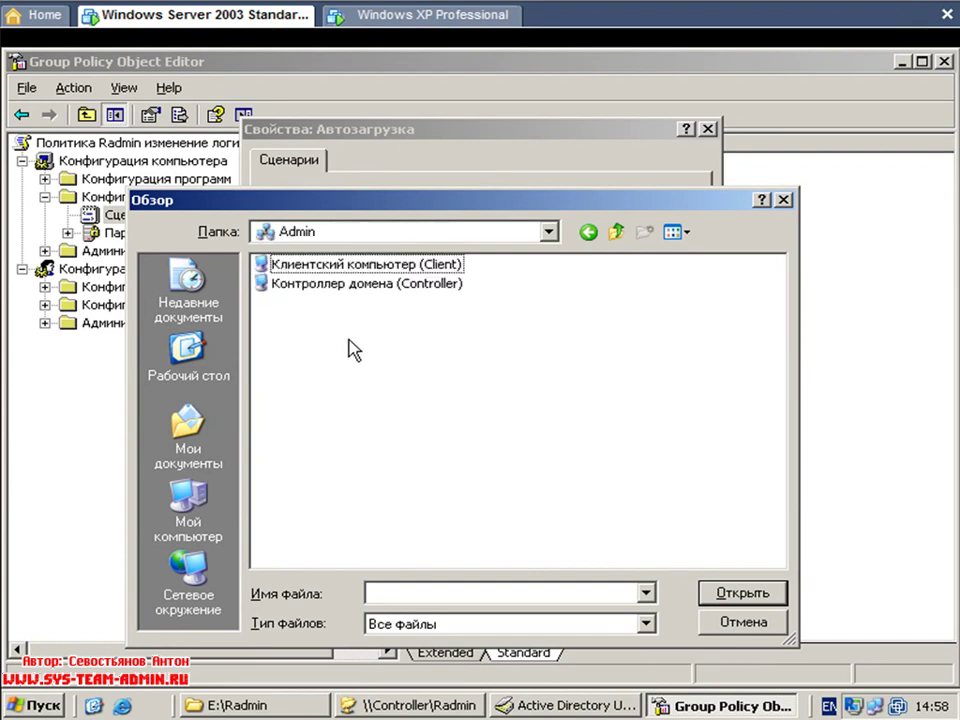
pyautogui.doubleClick(368, 287)
pyautogui.doubleClick(298, 320)
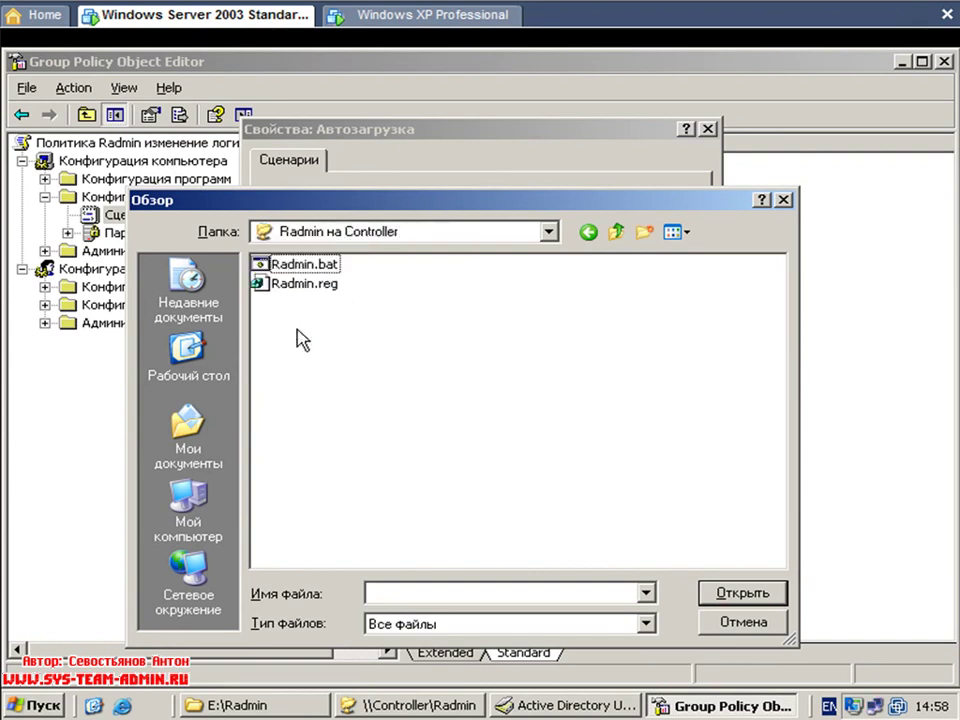
# Add Radmin.bat from the share as the startup script, apply the change and close the policy editor.
pyautogui.click(318, 266)
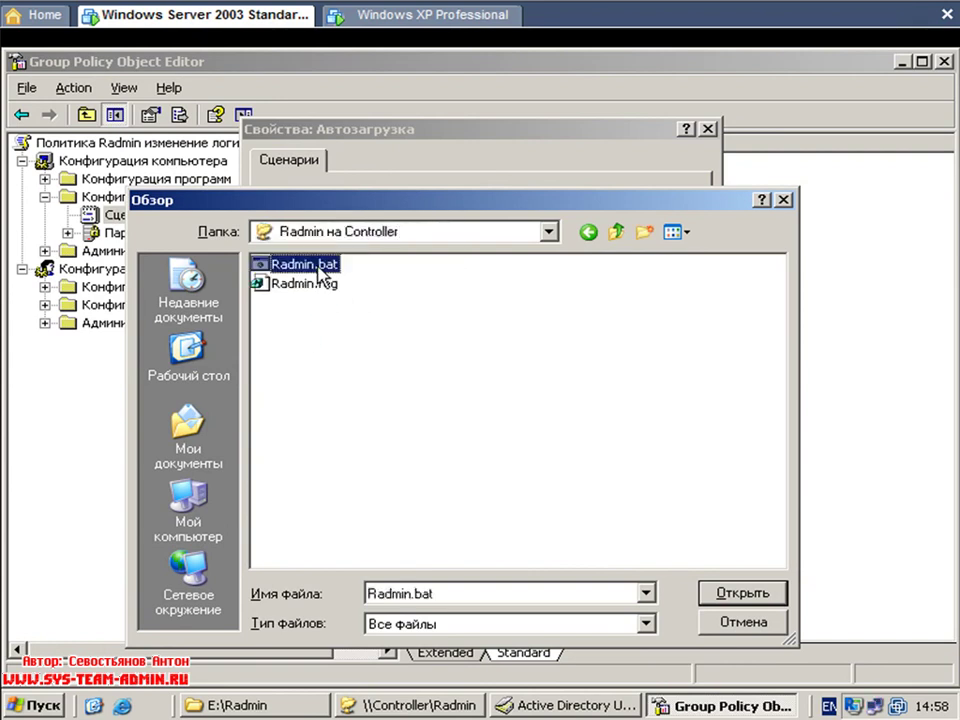
pyautogui.click(742, 596)
pyautogui.click(585, 390)
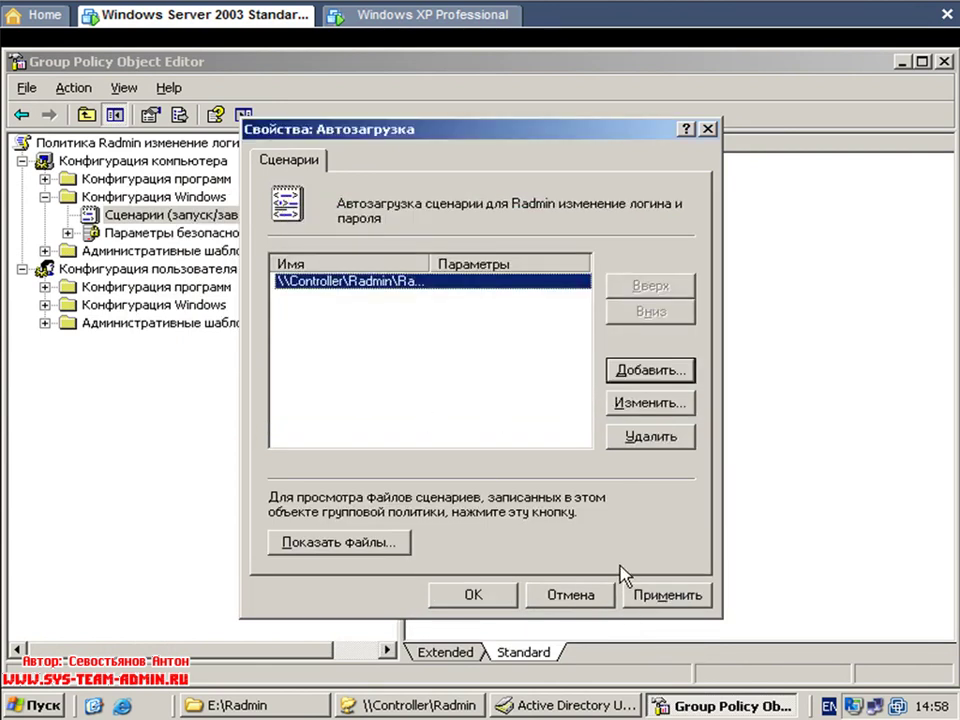
pyautogui.click(680, 600)
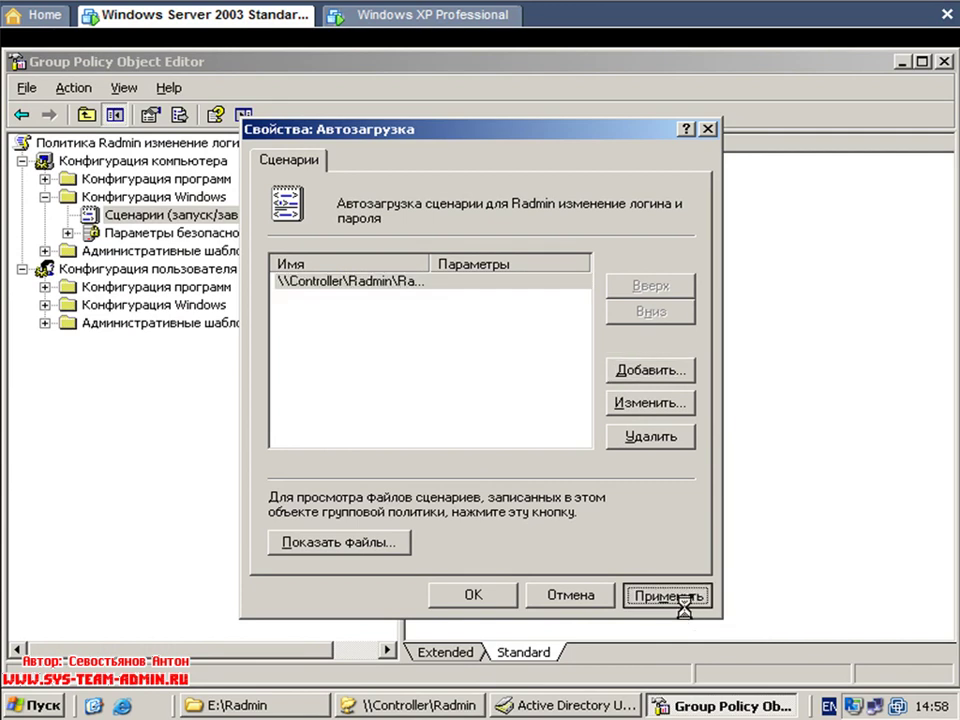
pyautogui.click(495, 596)
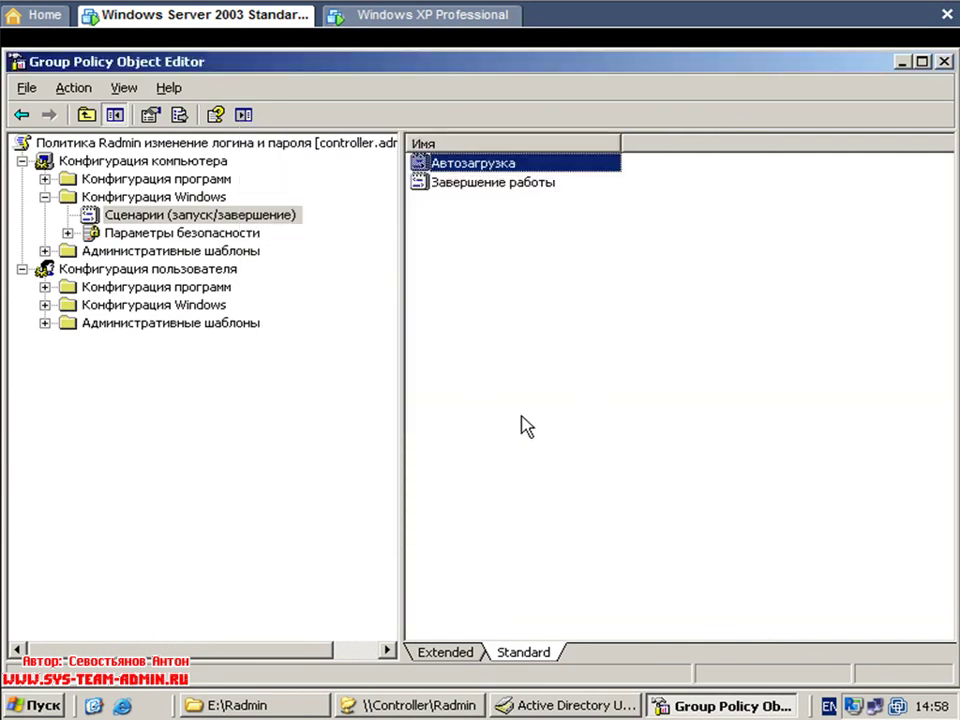
pyautogui.click(943, 62)
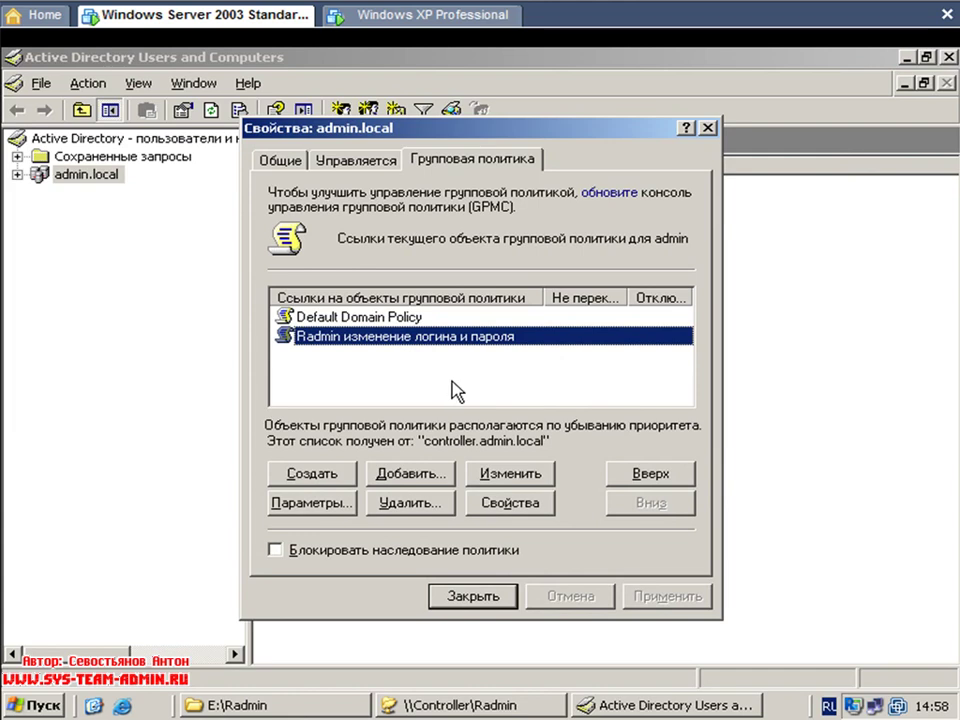
# In the Radmin policy's security properties, remove the allowed "Применение групповой политики" permission from the Прошедшие проверку group.
pyautogui.click(523, 508)
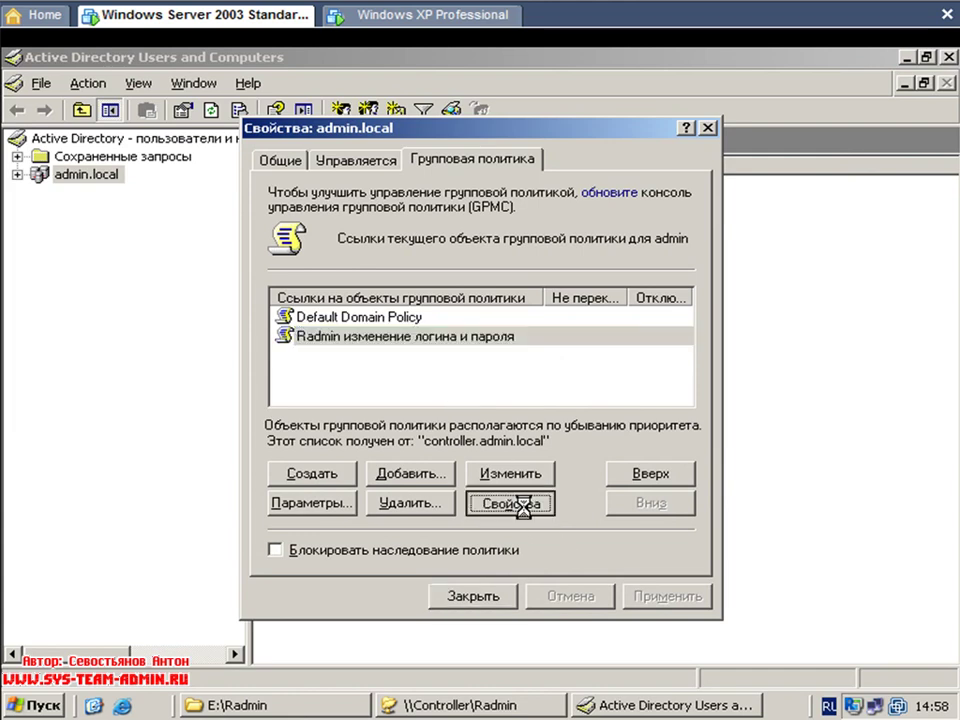
pyautogui.click(453, 226)
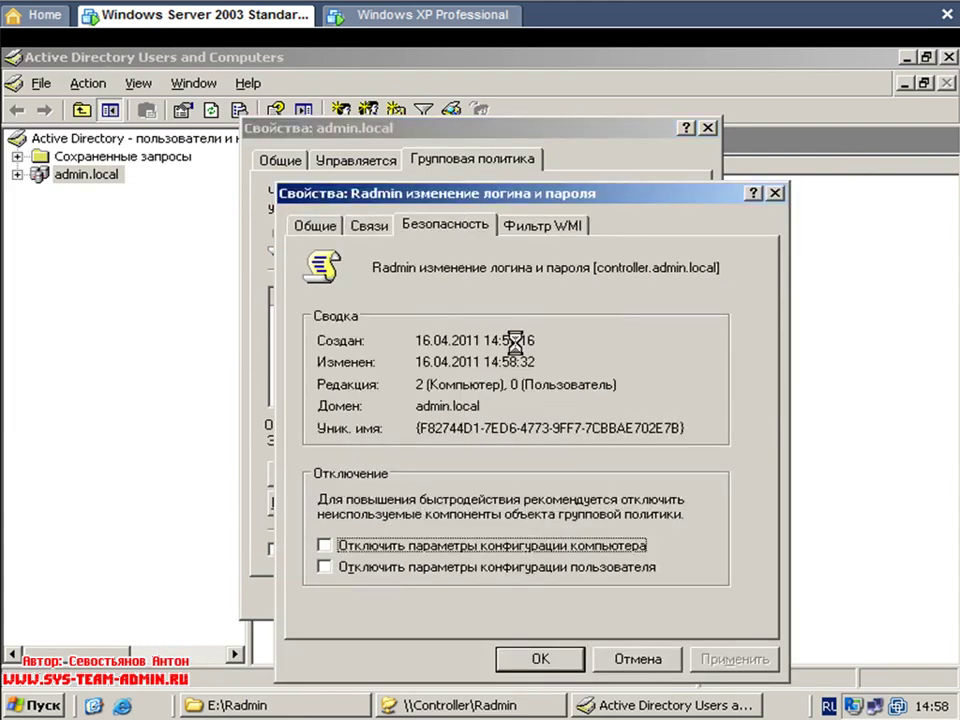
pyautogui.scroll(-1, 754, 362)
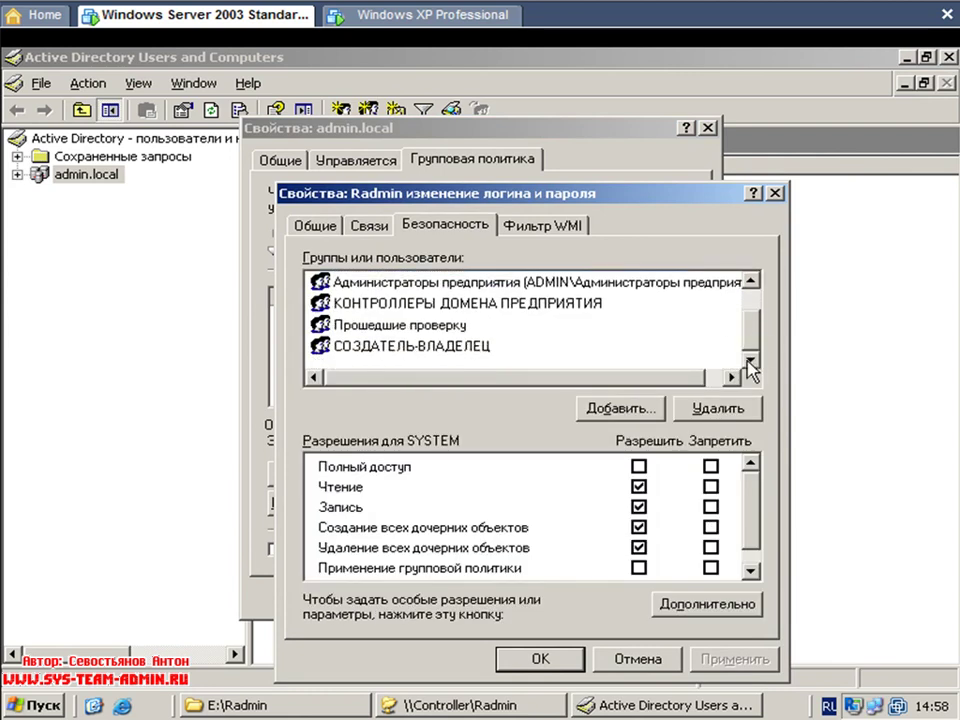
pyautogui.click(467, 327)
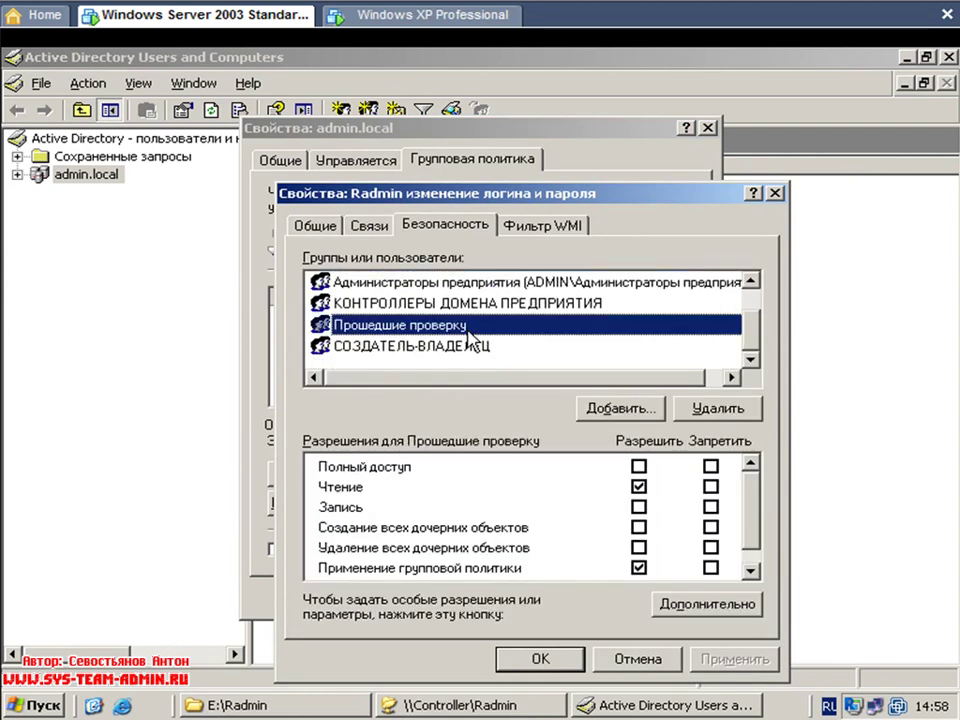
pyautogui.click(639, 568)
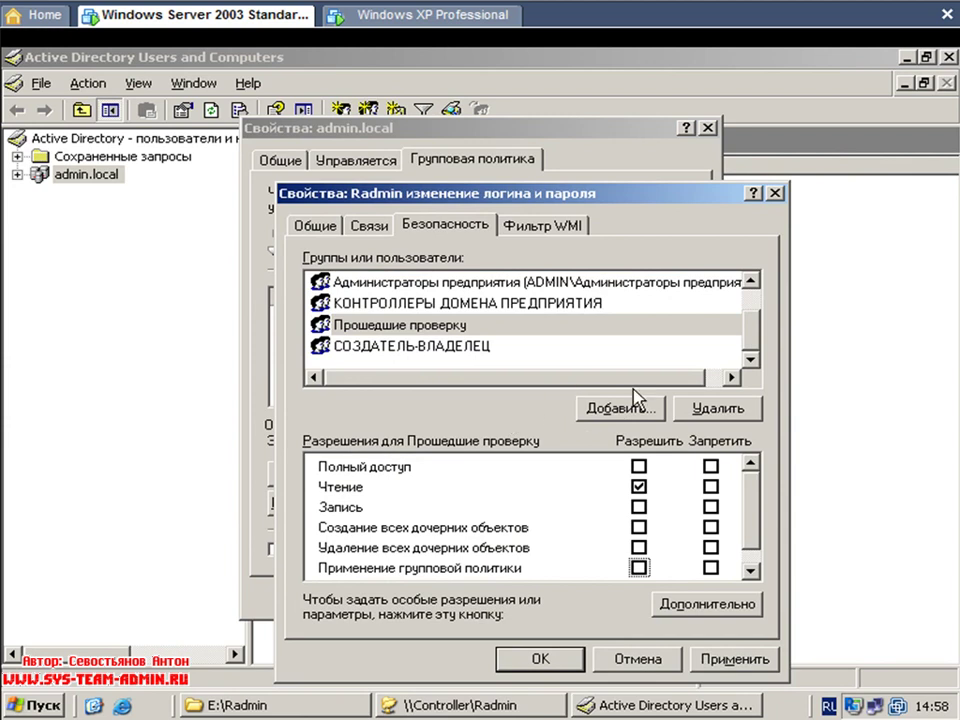
# Find the Компьютеры домена group by searching admin.local and add it to the Radmin policy's security list.
pyautogui.moveTo(752, 349); pyautogui.dragTo(739, 381)
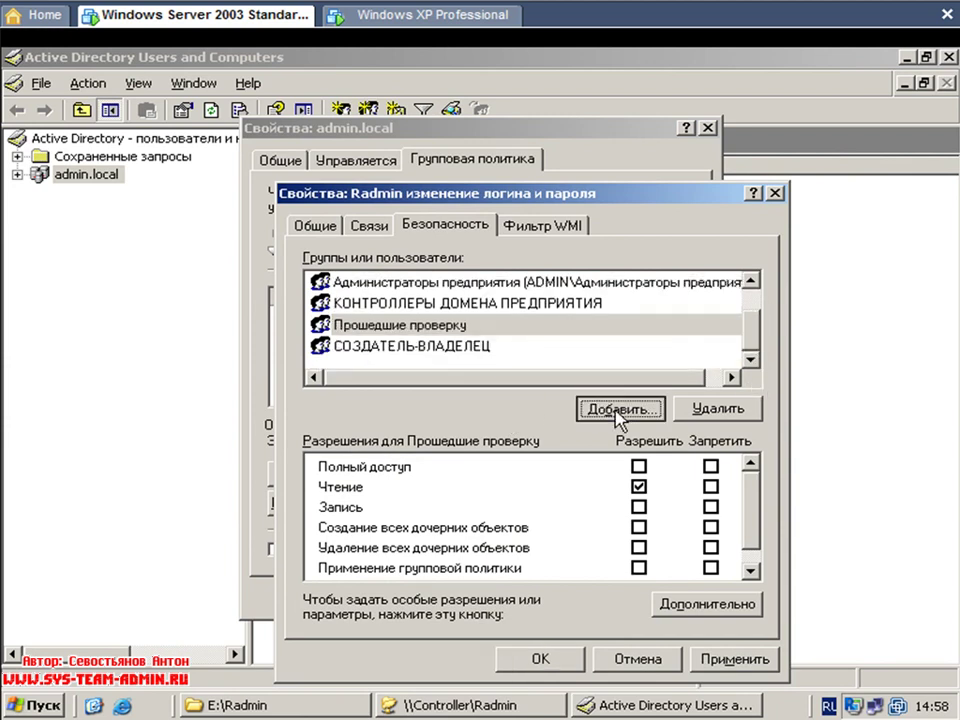
pyautogui.click(620, 409)
pyautogui.click(372, 456)
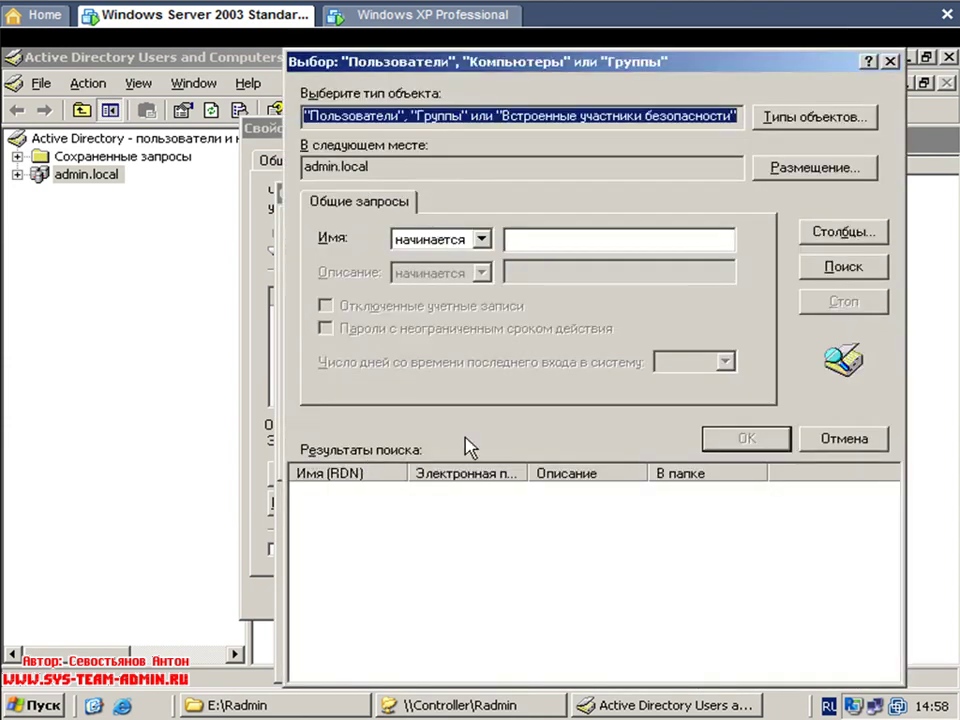
pyautogui.click(843, 268)
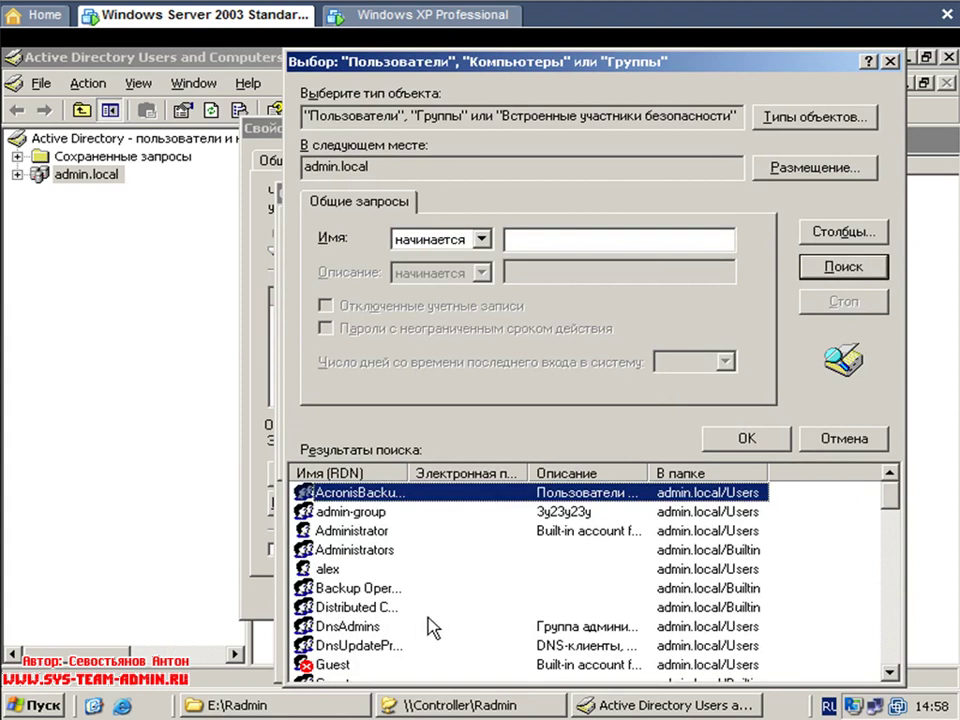
pyautogui.moveTo(893, 503); pyautogui.dragTo(891, 616)
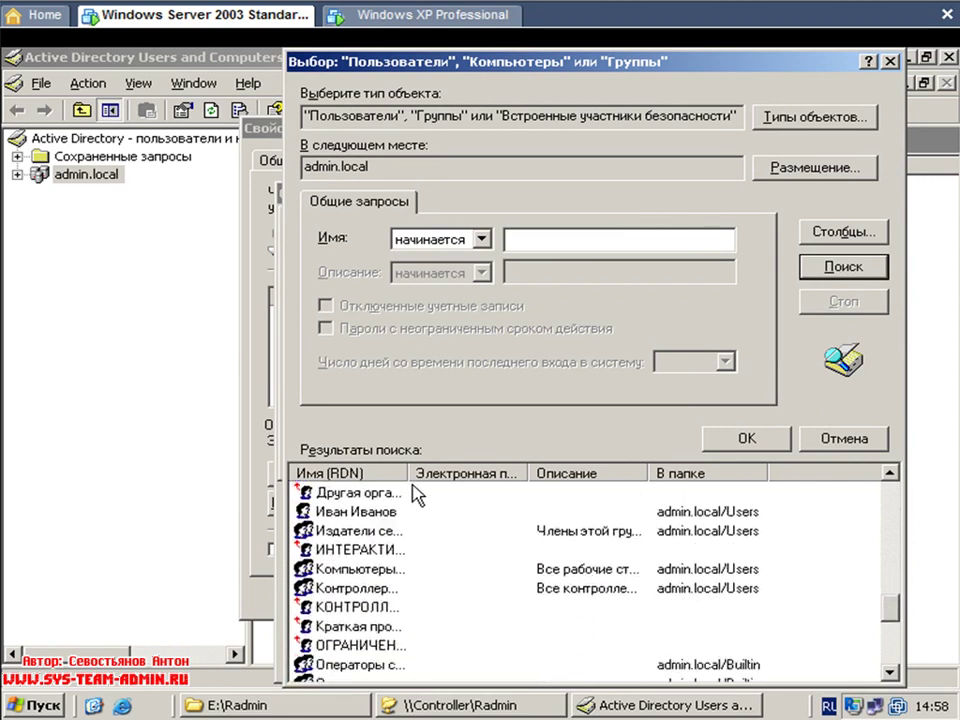
pyautogui.moveTo(410, 471); pyautogui.dragTo(562, 471)
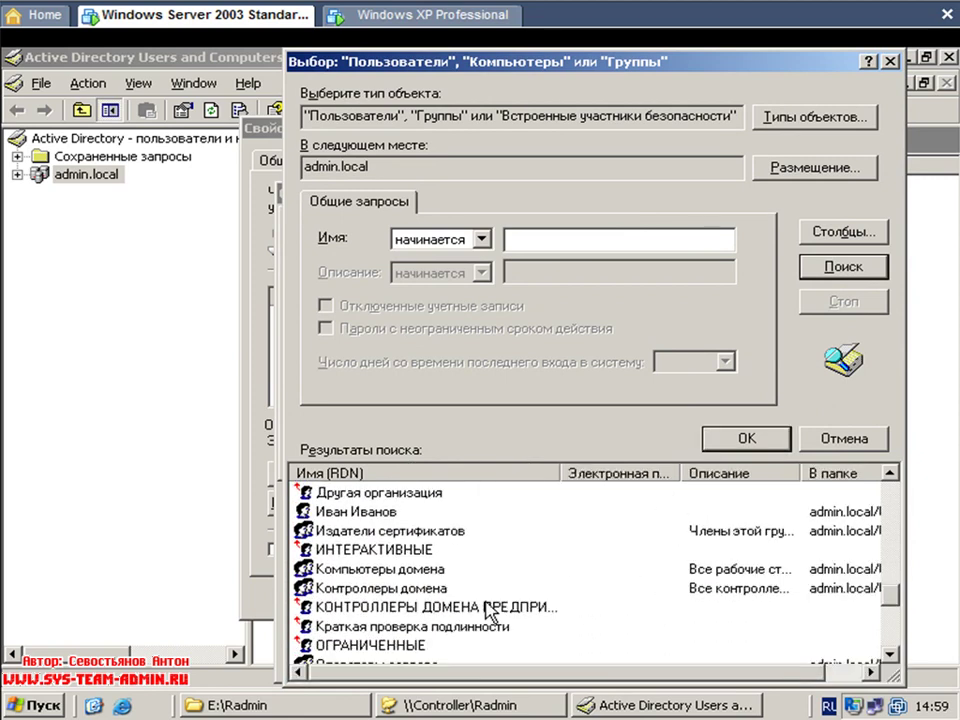
pyautogui.click(450, 570)
pyautogui.click(750, 440)
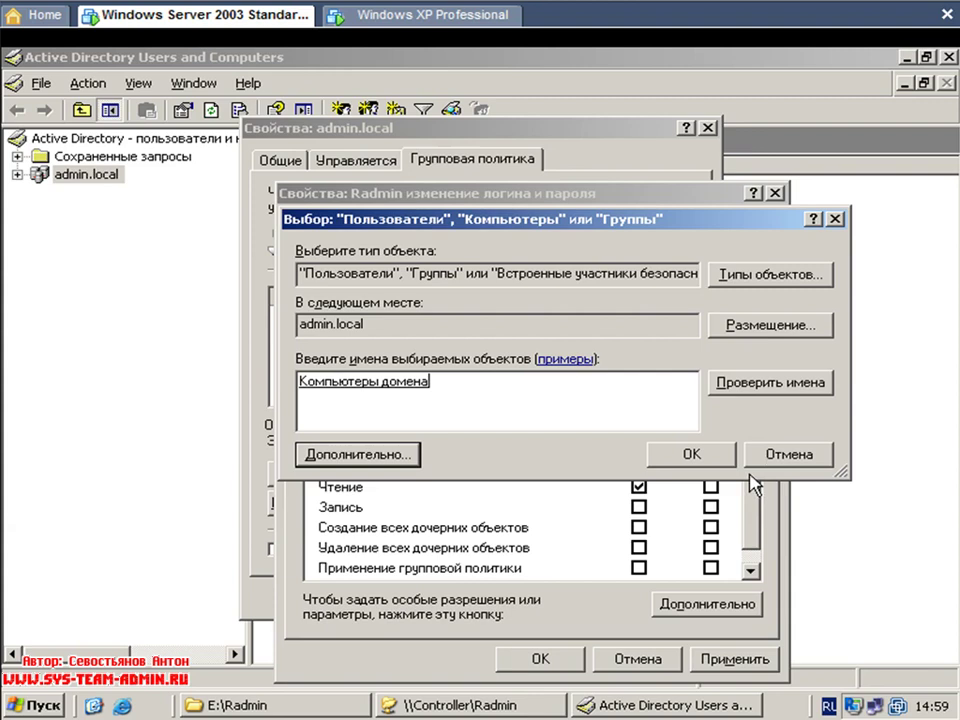
pyautogui.click(690, 454)
# Allow "Применение групповой политики" for Компьютеры домена, apply the change and close the policy and domain properties.
pyautogui.click(754, 540)
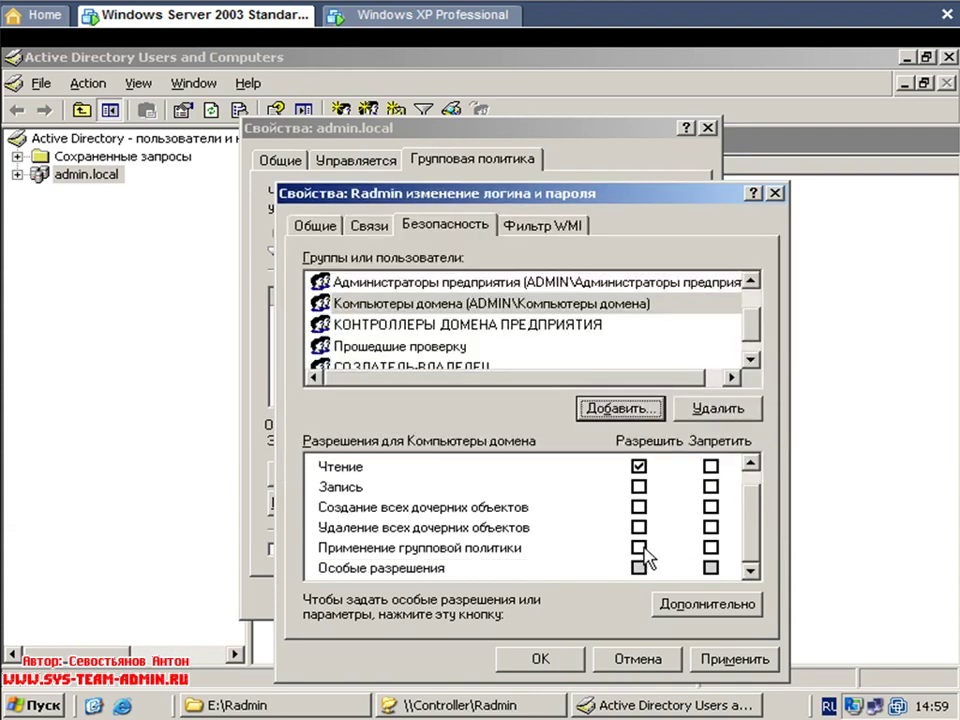
pyautogui.click(641, 548)
pyautogui.click(735, 660)
pyautogui.click(540, 660)
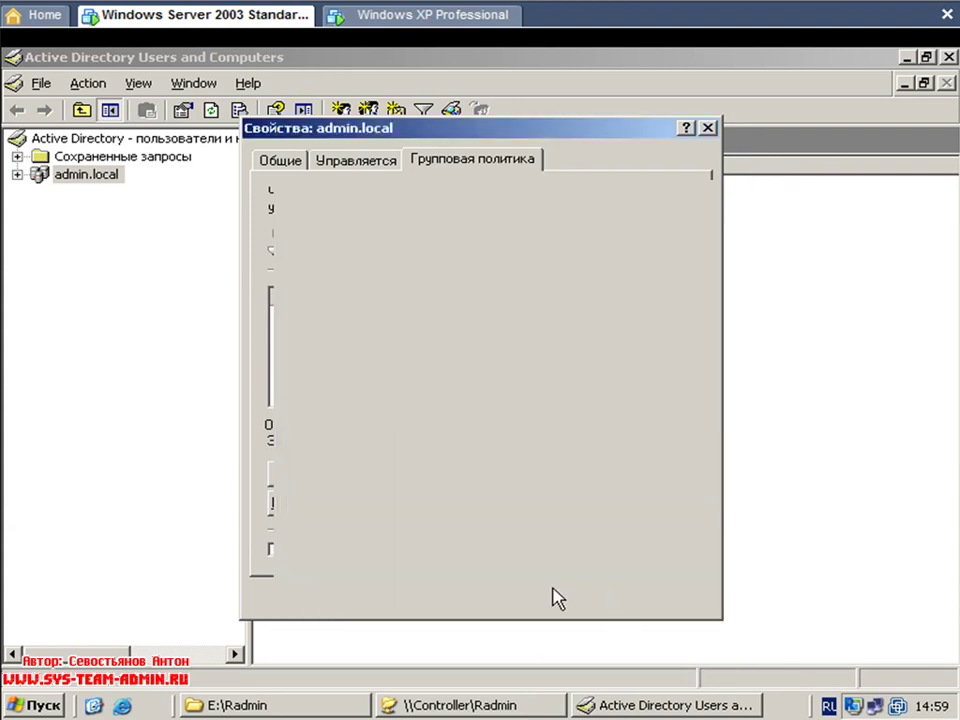
pyautogui.click(489, 600)
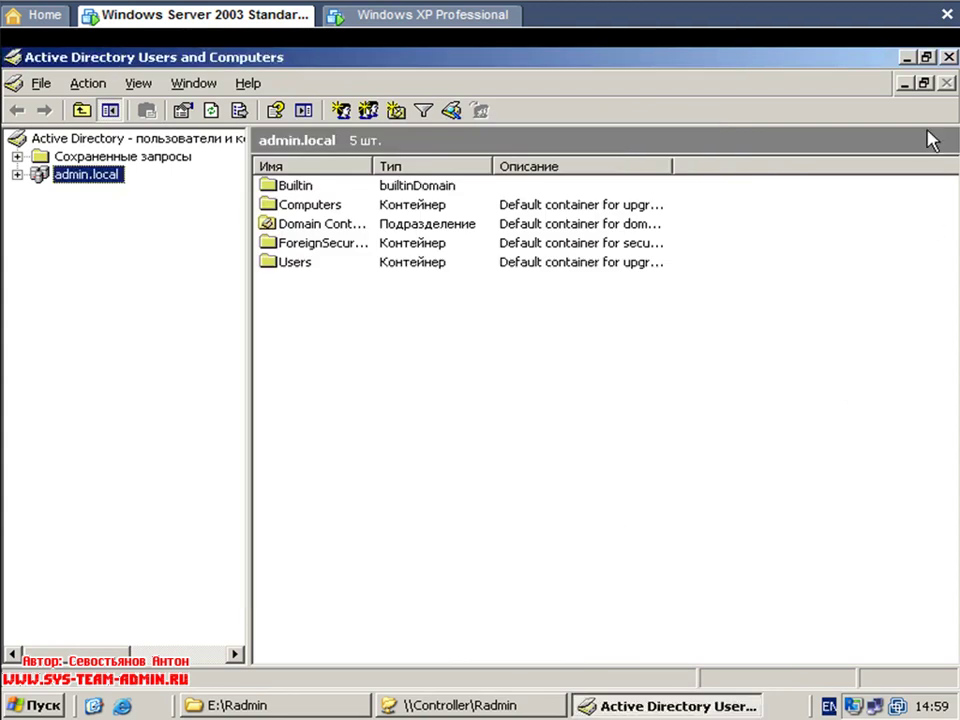
# Switch to the Windows XP Professional machine, close its open share window and restart Windows with Перезагрузка.
pyautogui.click(905, 57)
pyautogui.click(450, 22)
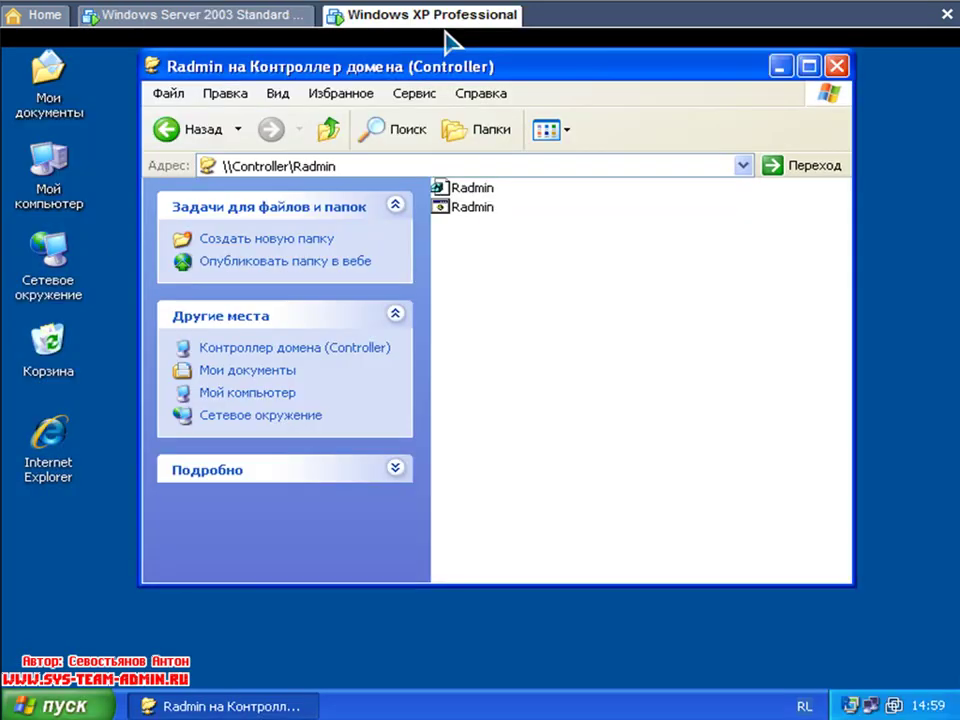
pyautogui.click(838, 66)
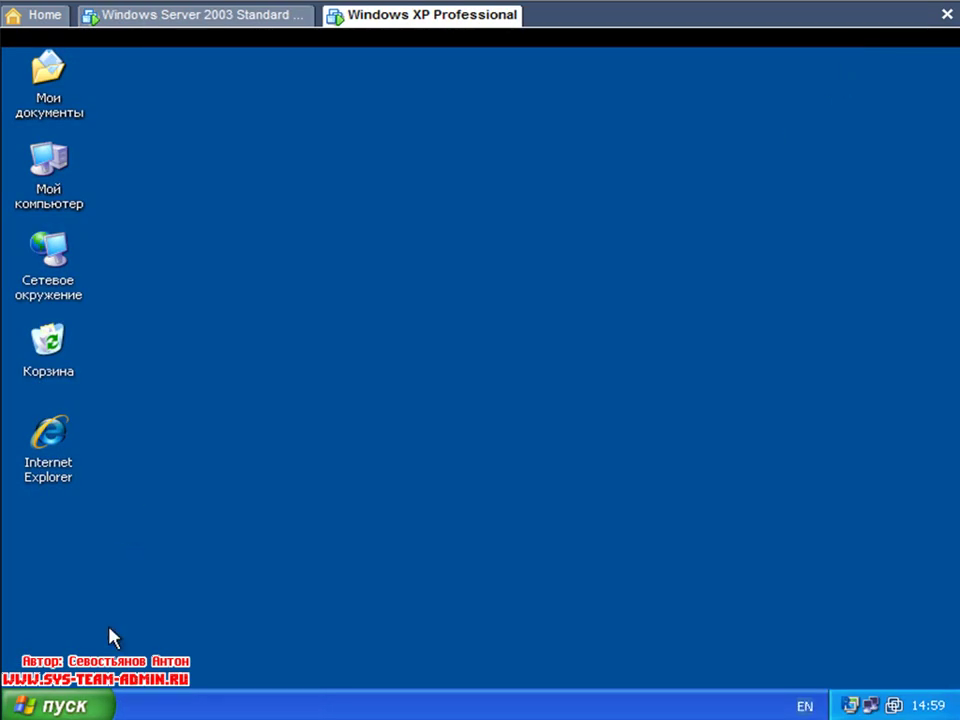
pyautogui.click(58, 705)
pyautogui.click(90, 660)
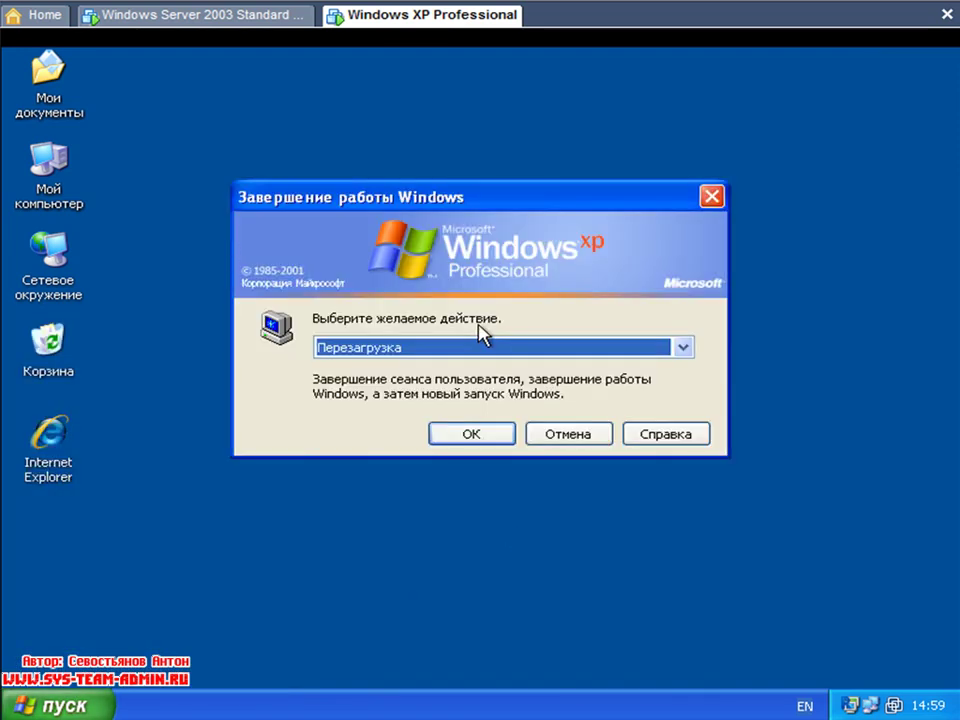
pyautogui.click(484, 436)
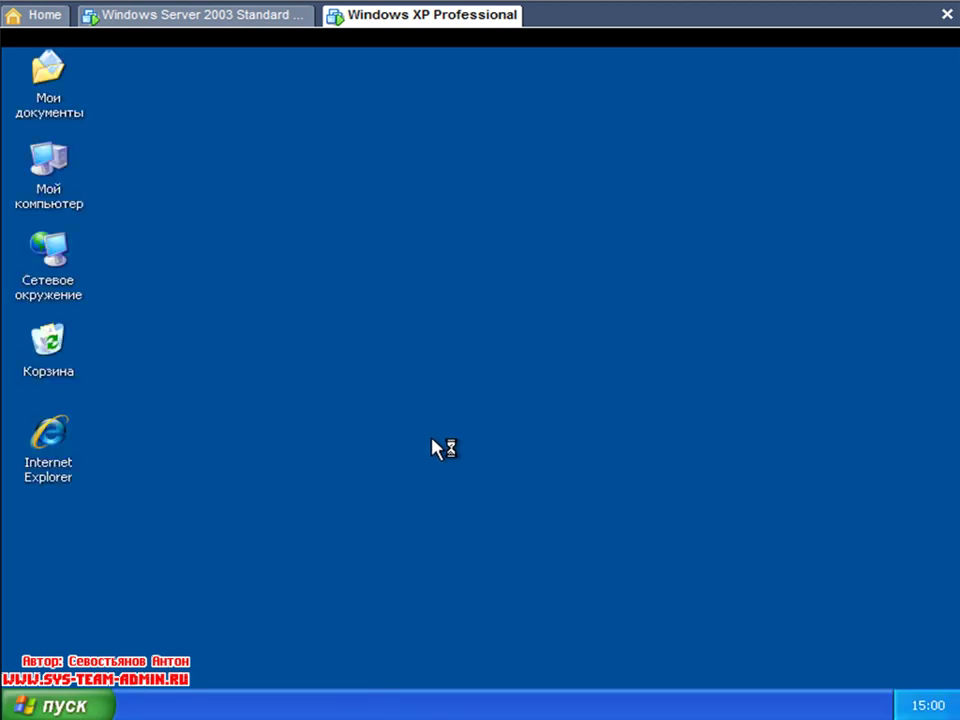
# Run Настройки Radmin Server as another user, choosing the CLIENT\Admin account and entering the account password.
pyautogui.click(62, 704)
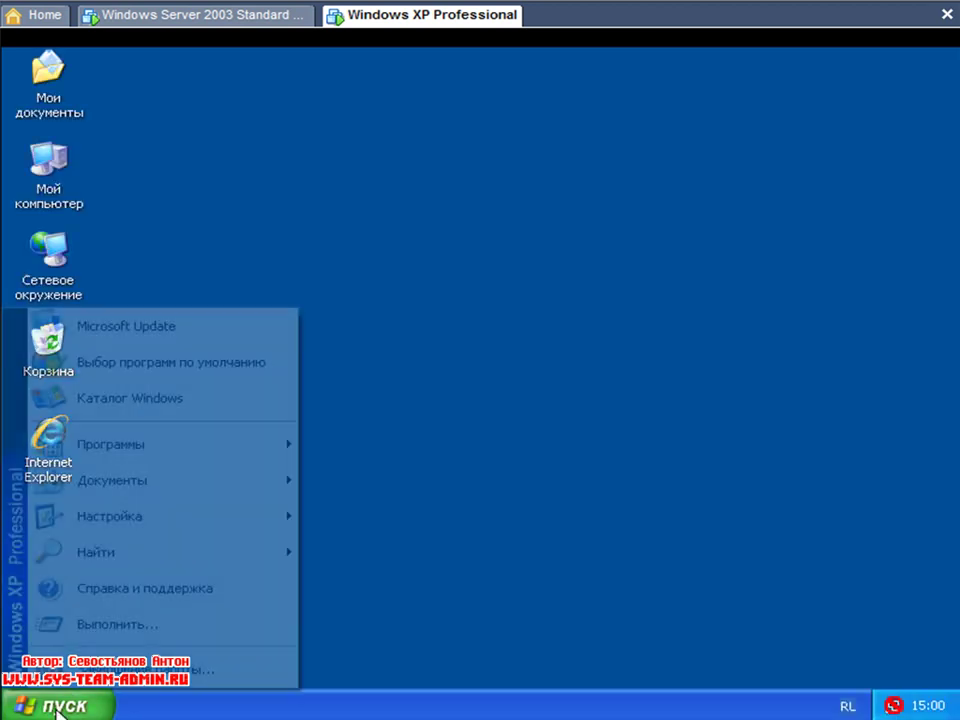
pyautogui.moveTo(193, 452)
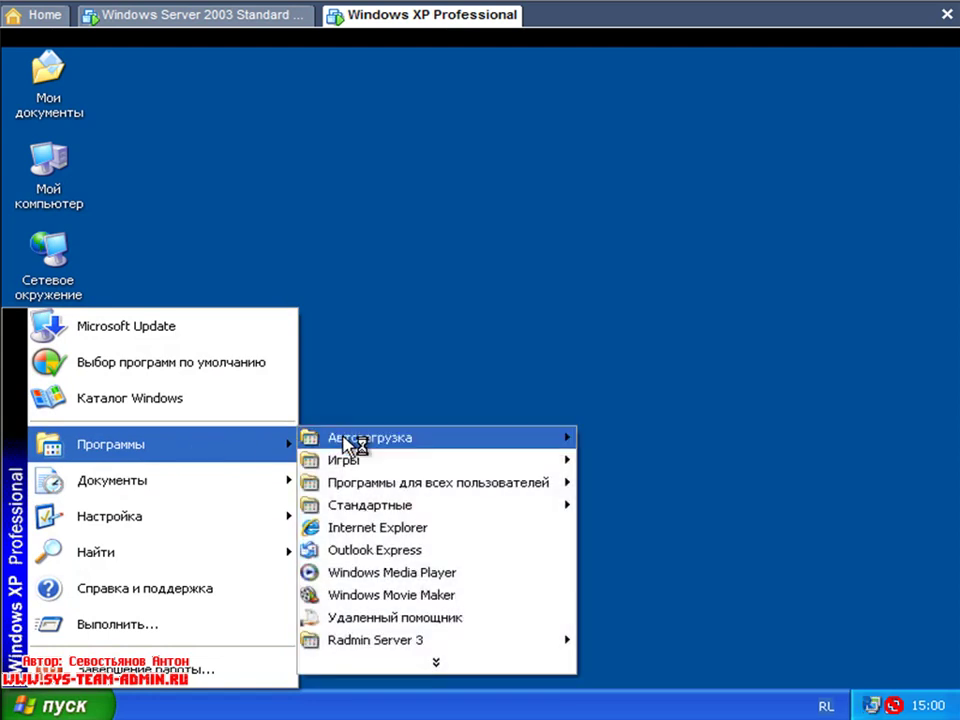
pyautogui.moveTo(456, 641)
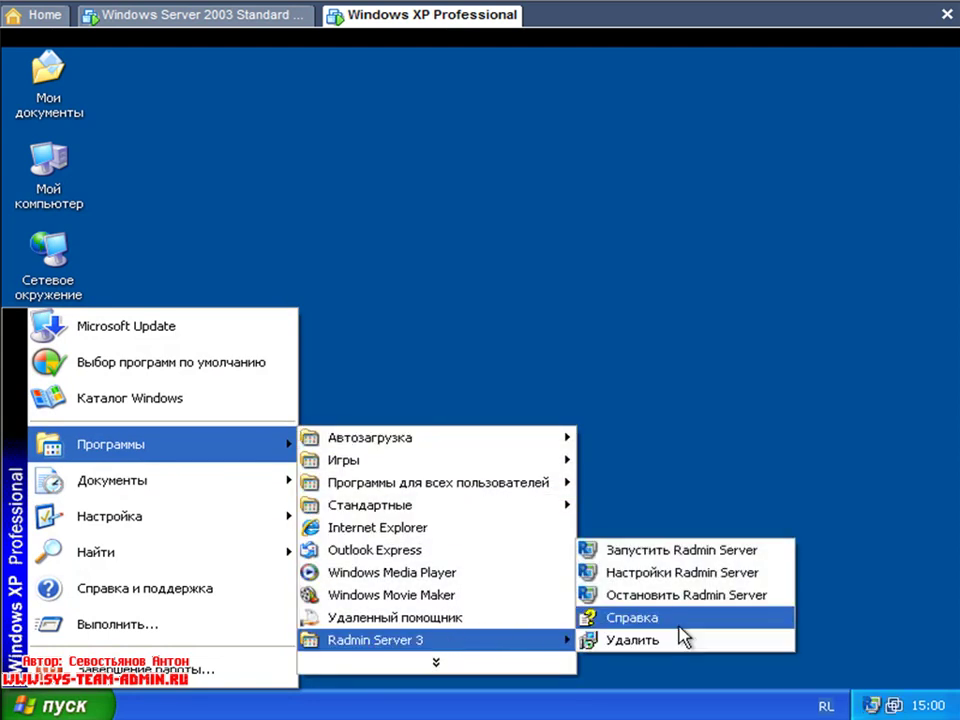
pyautogui.rightClick(700, 578)
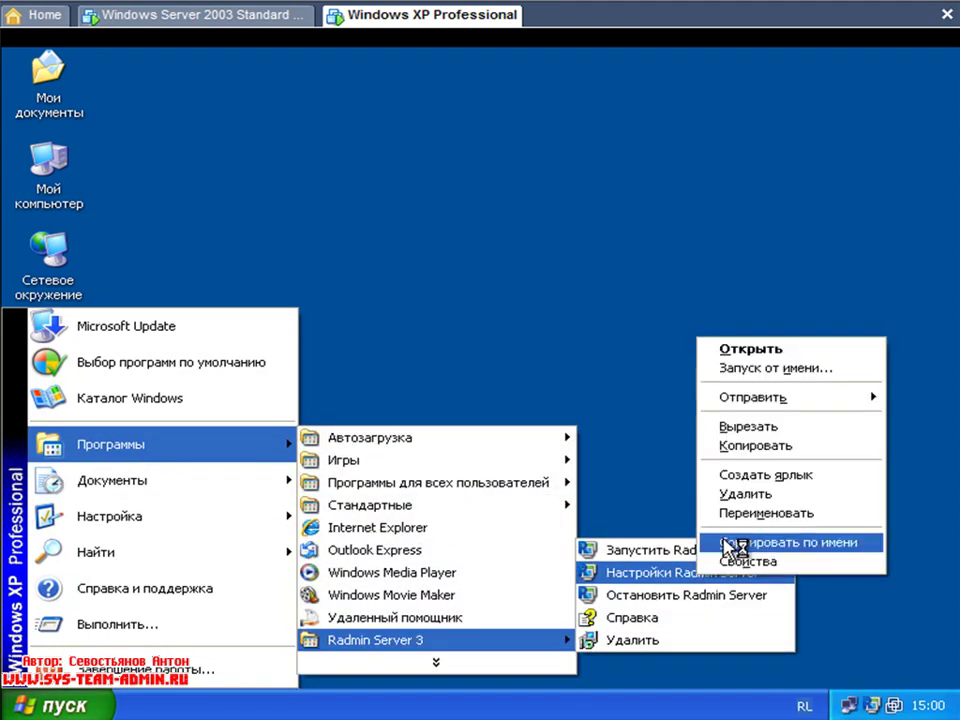
pyautogui.click(774, 369)
pyautogui.click(459, 415)
pyautogui.click(441, 483)
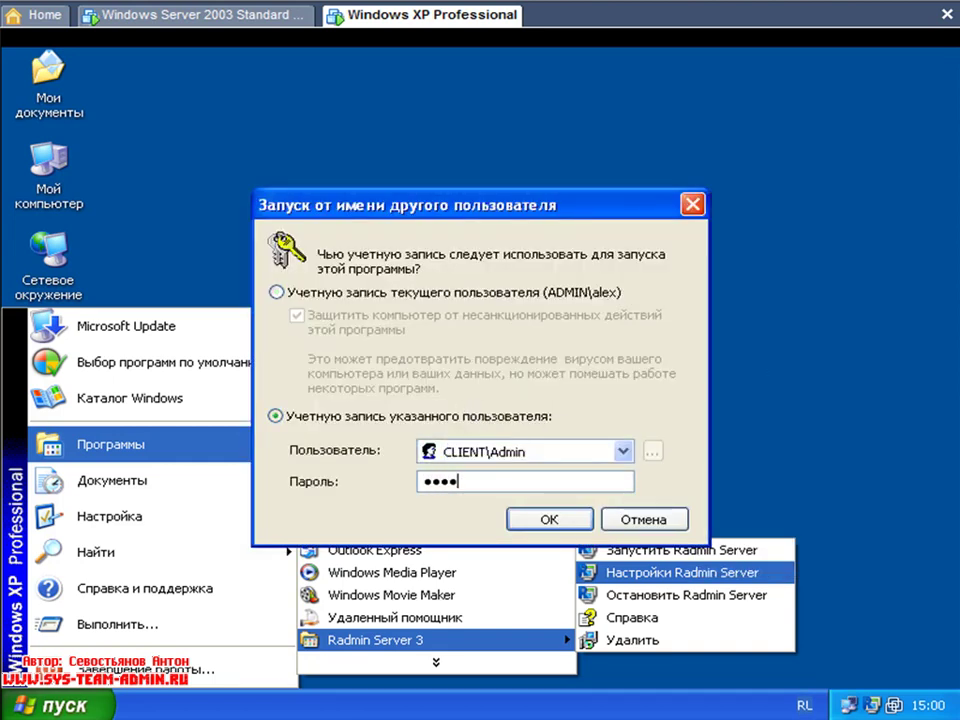
pyautogui.press('Return')
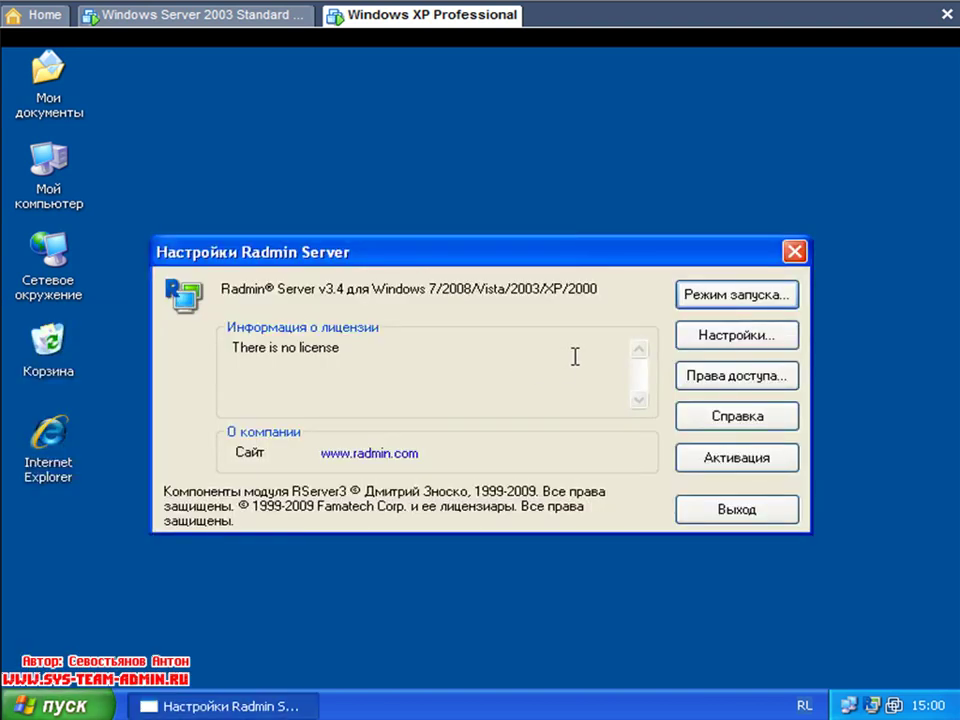
# Check the Radmin users and their permissions under the Radmin security system's access rights, then cancel out and close the settings.
pyautogui.click(726, 376)
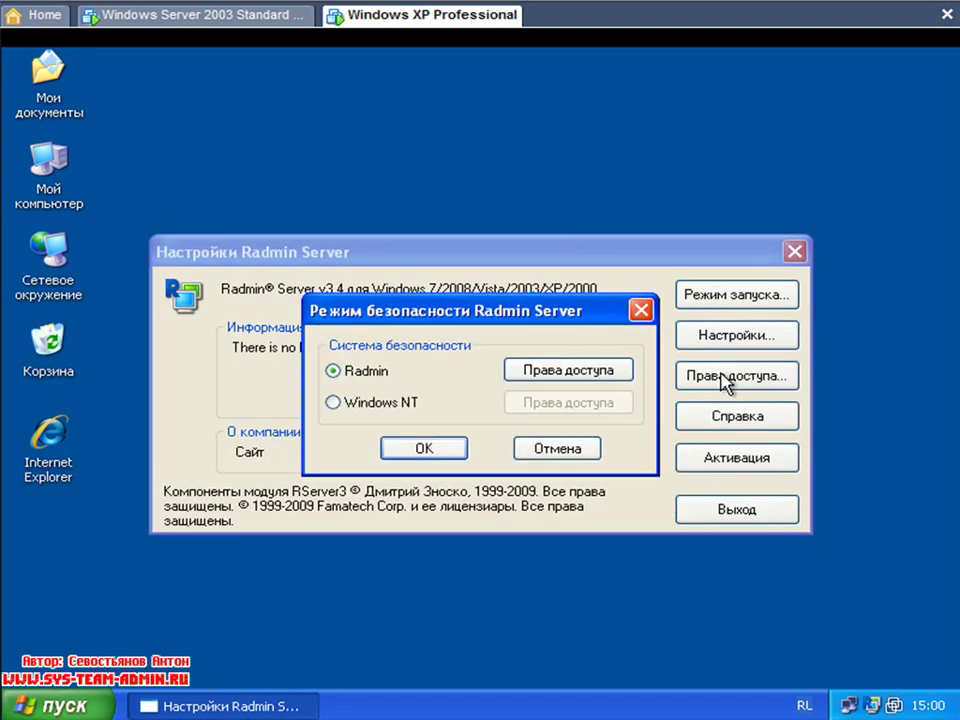
pyautogui.click(589, 380)
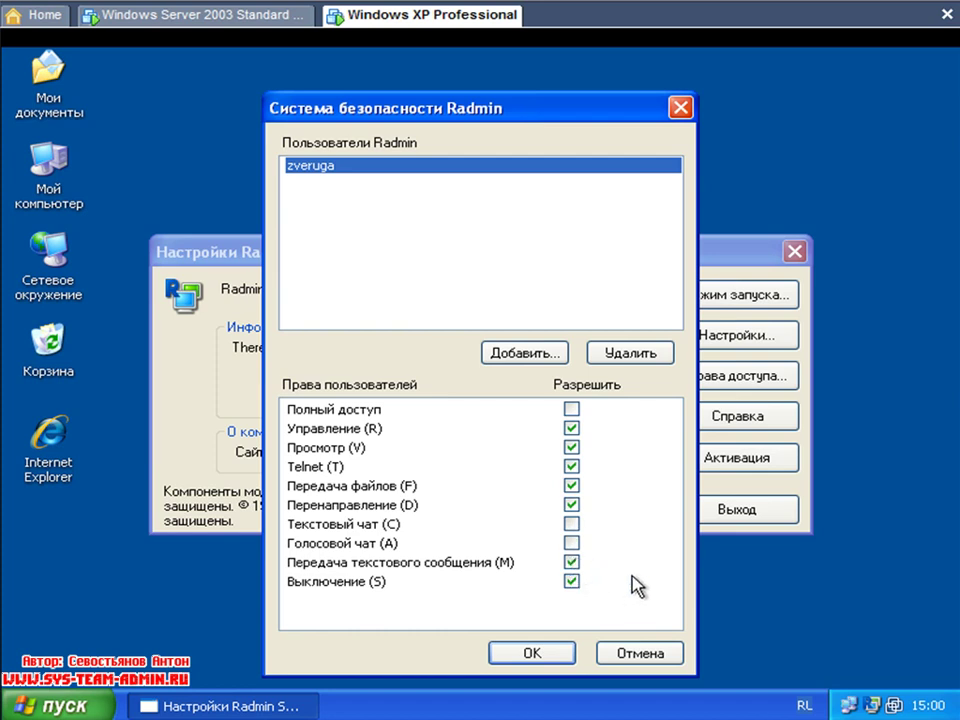
pyautogui.click(643, 652)
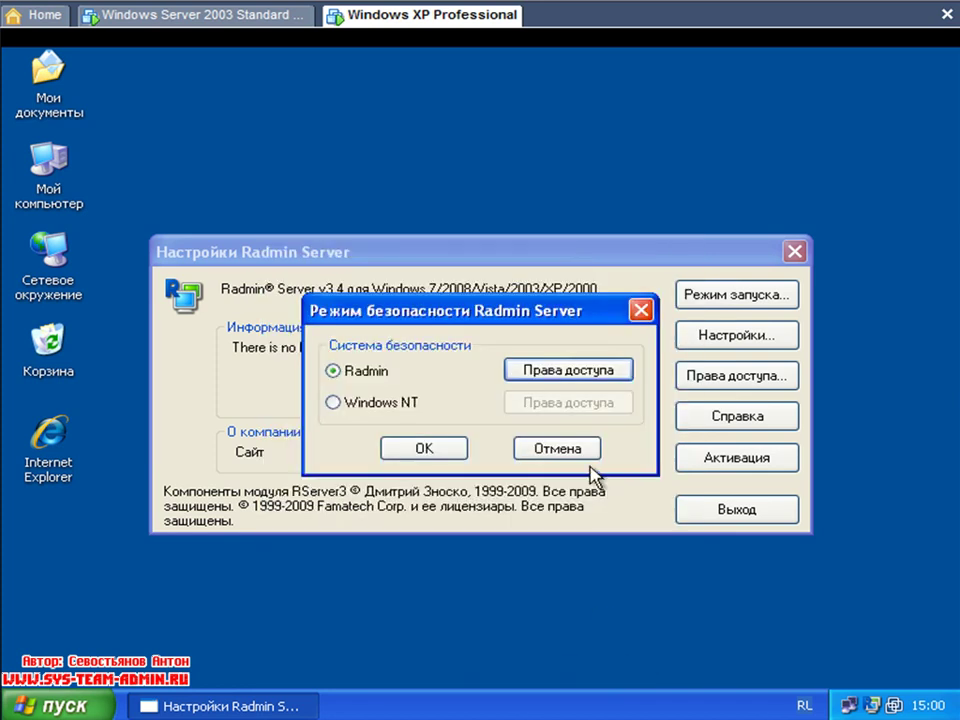
pyautogui.click(556, 450)
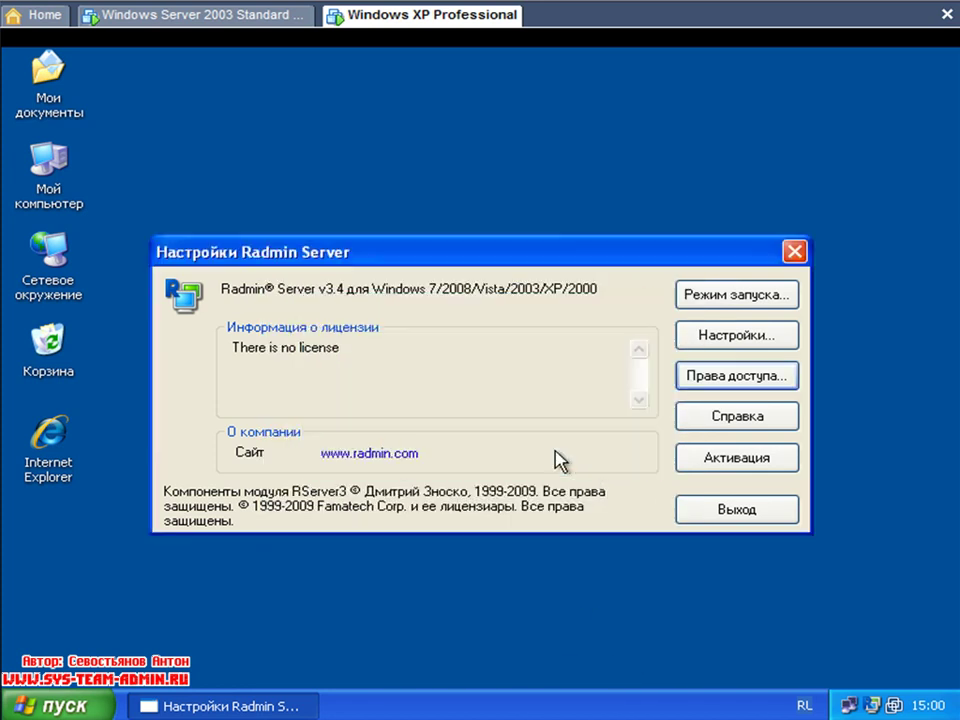
pyautogui.click(793, 254)
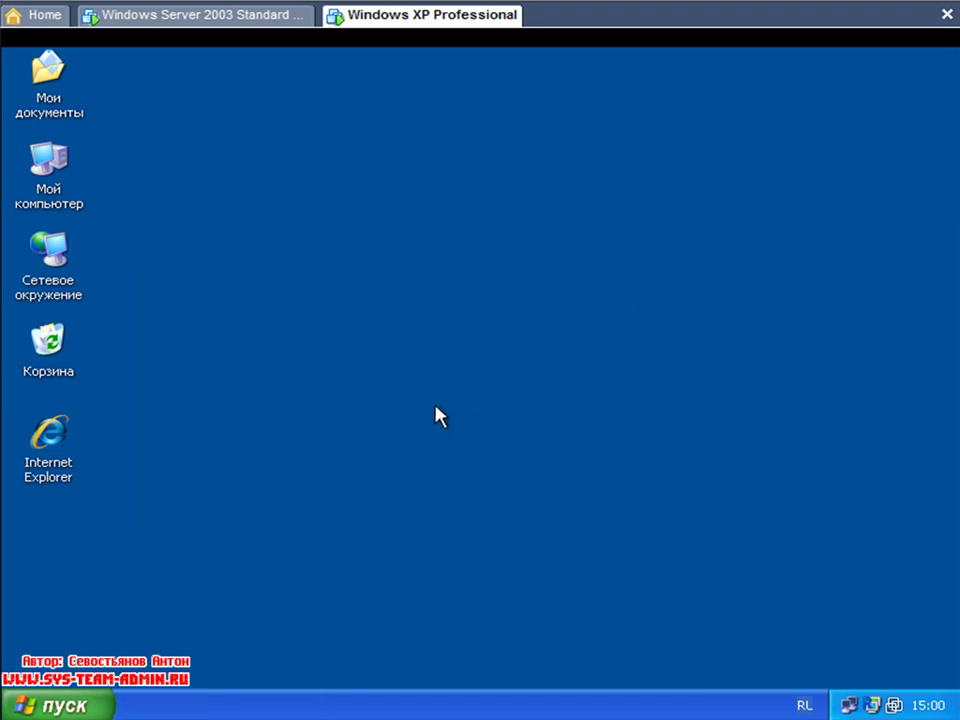
# Return to the Windows Server 2003 machine, view the Controller's shares and reopen Radmin, moving its window off the E:\Radmin window.
pyautogui.click(268, 22)
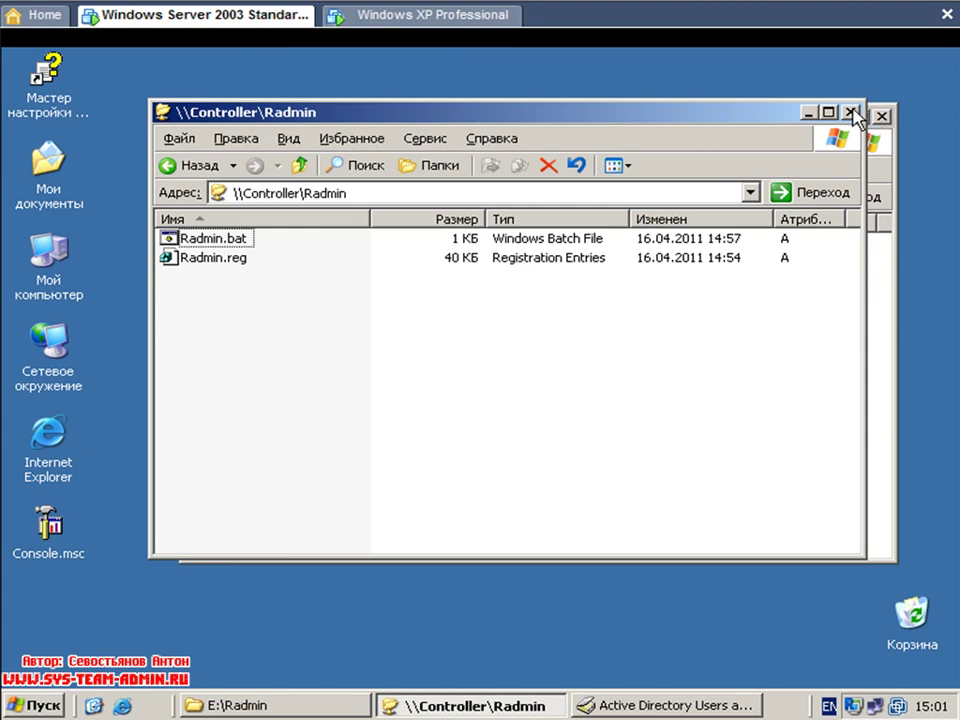
pyautogui.click(500, 15)
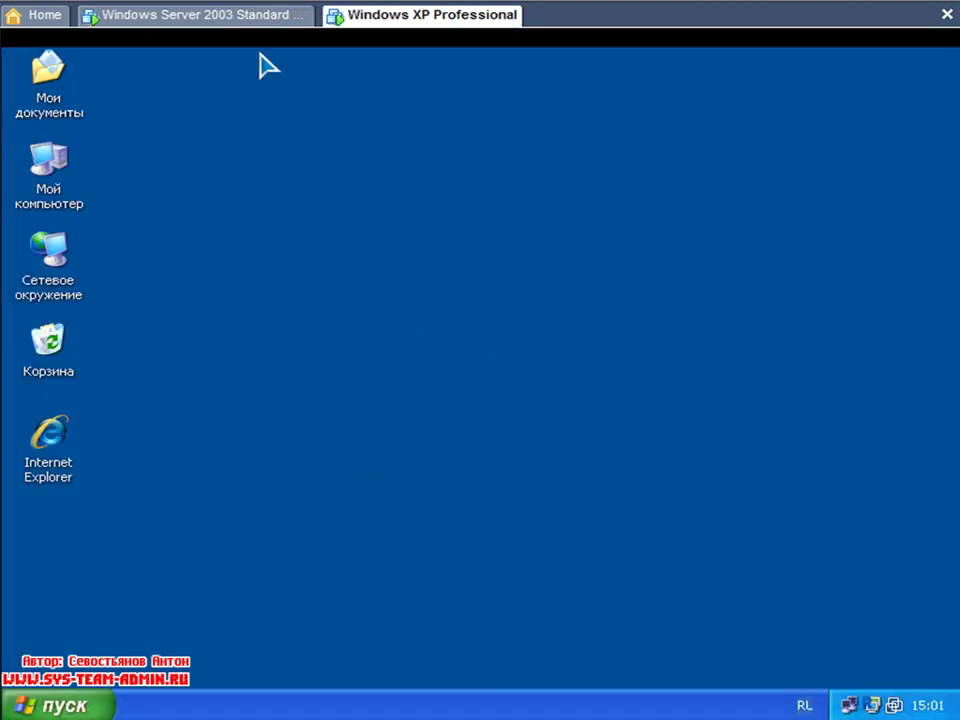
pyautogui.click(240, 22)
pyautogui.click(300, 167)
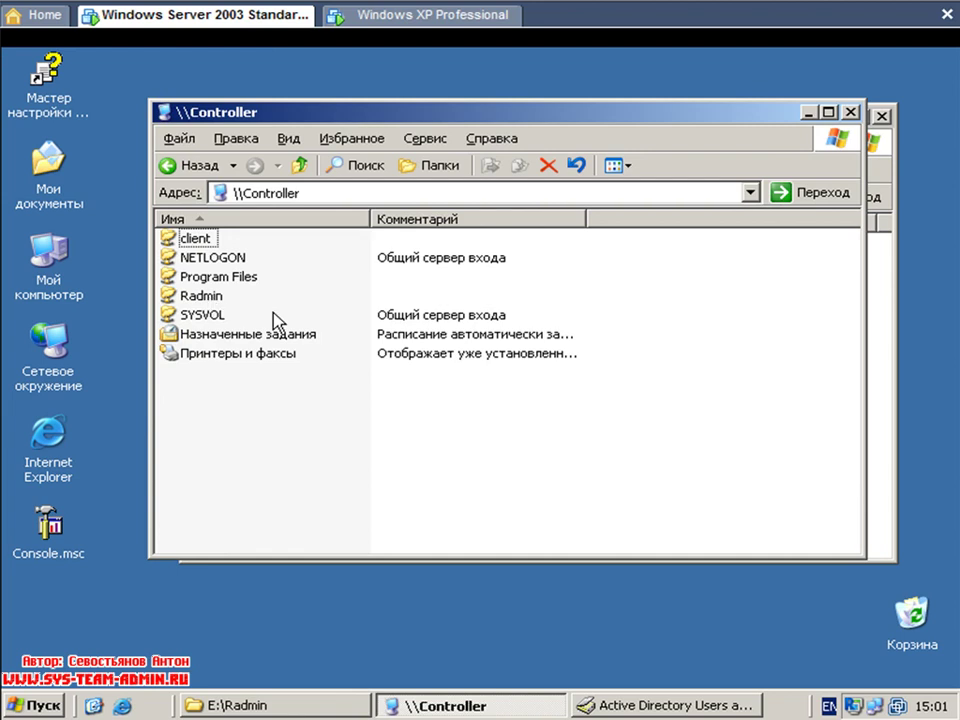
pyautogui.doubleClick(205, 296)
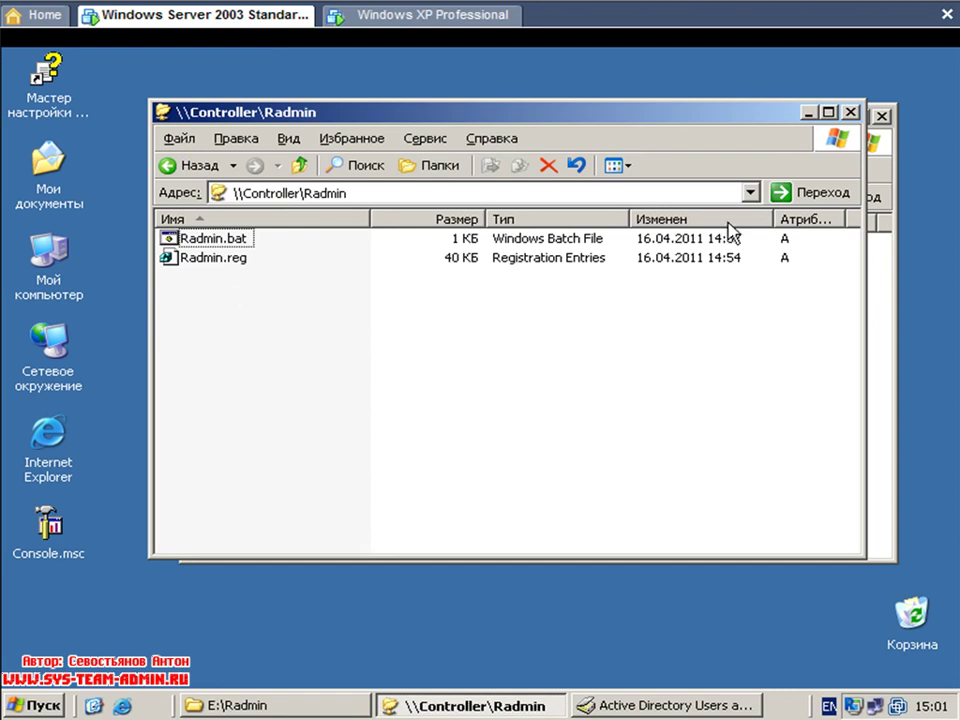
pyautogui.moveTo(782, 118); pyautogui.dragTo(672, 203)
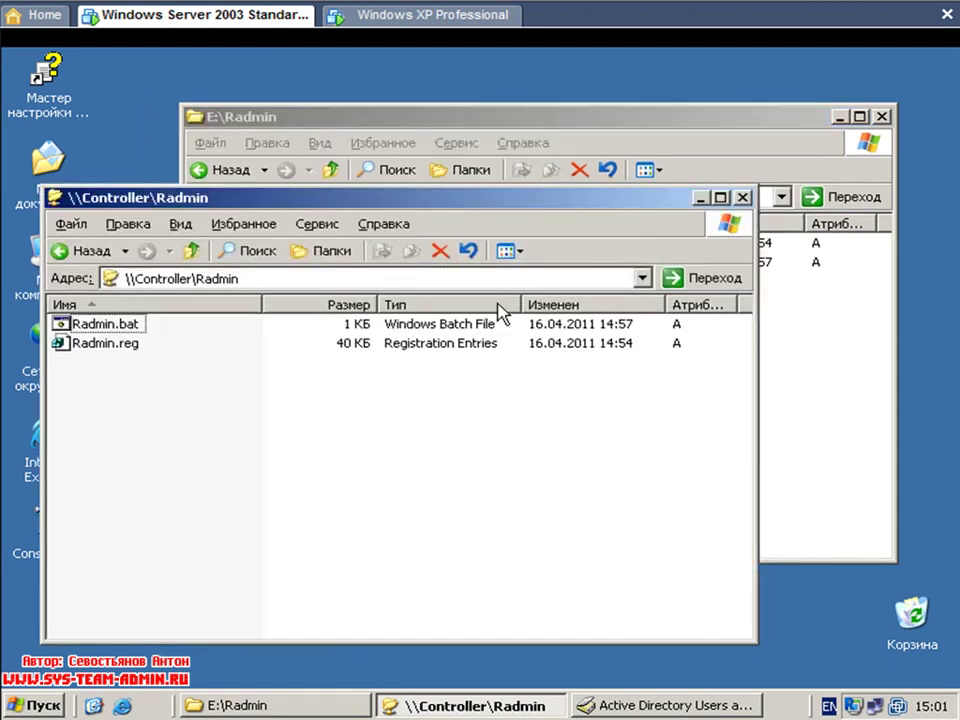